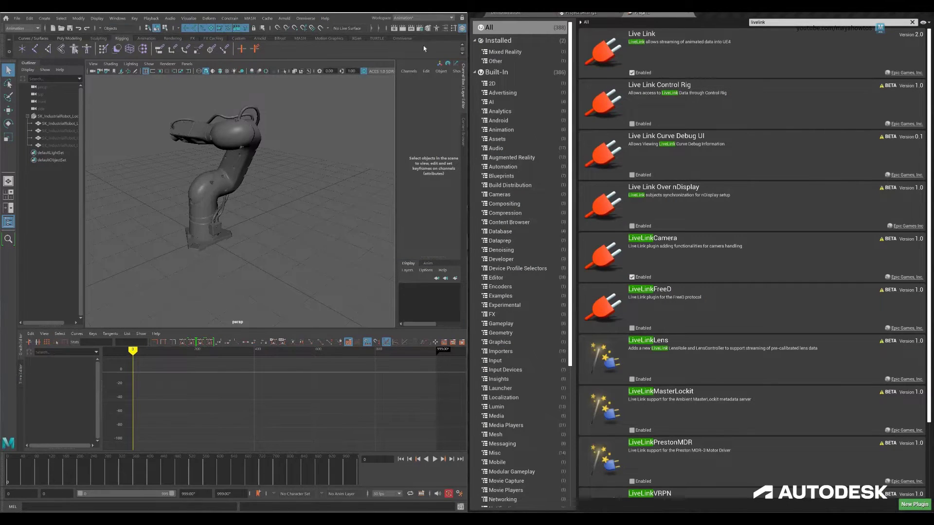
Search Maya's Plug-in Manager for "live" to check whether the Unreal Live Link plug-ins are loaded and set to auto load
{"action": "left_click", "coordinate": [118, 18]}
{"action": "mouse_move", "coordinate": [136, 107]}
{"action": "left_click", "coordinate": [209, 155]}
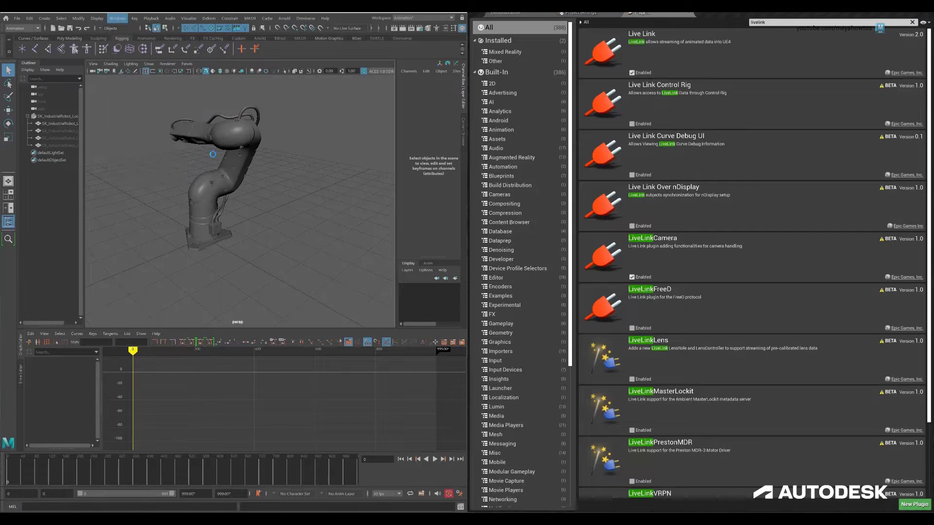
{"action": "type", "text": "live"}
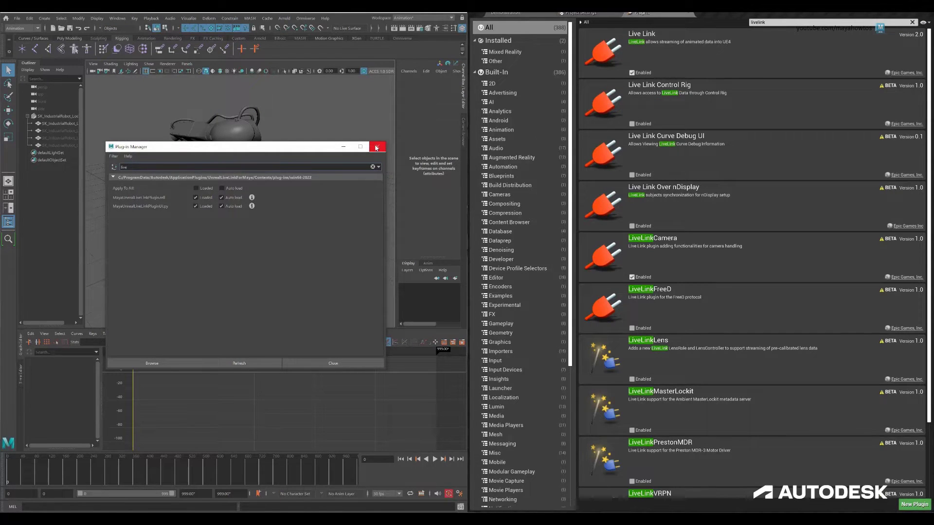
{"action": "left_click", "coordinate": [375, 148]}
Open the Unreal Live Link window in Maya and reposition it over the robot scene
{"action": "left_click", "coordinate": [17, 18]}
{"action": "left_click", "coordinate": [35, 155]}
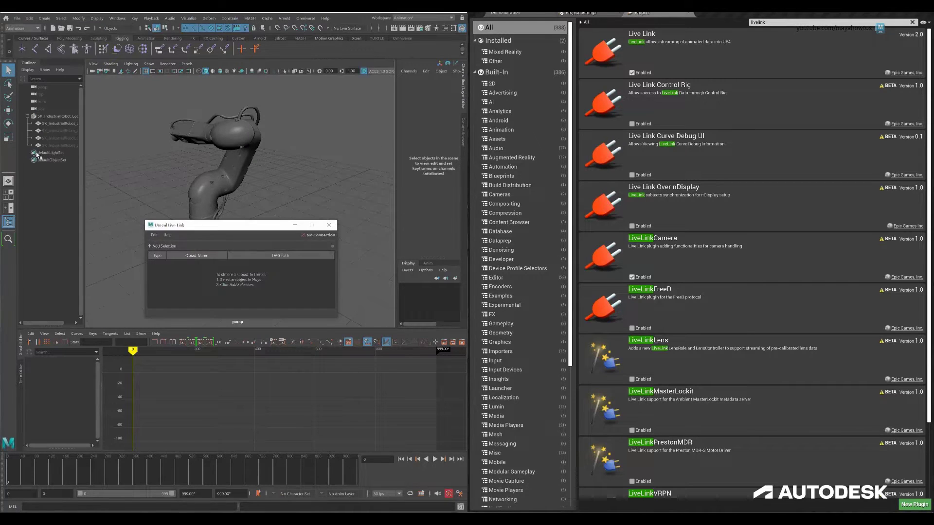
{"action": "left_click_drag", "start_coordinate": [219, 225], "coordinate": [229, 220]}
Bring up the Unreal level and play the camera1 animation in Maya
{"action": "left_click", "coordinate": [523, 14]}
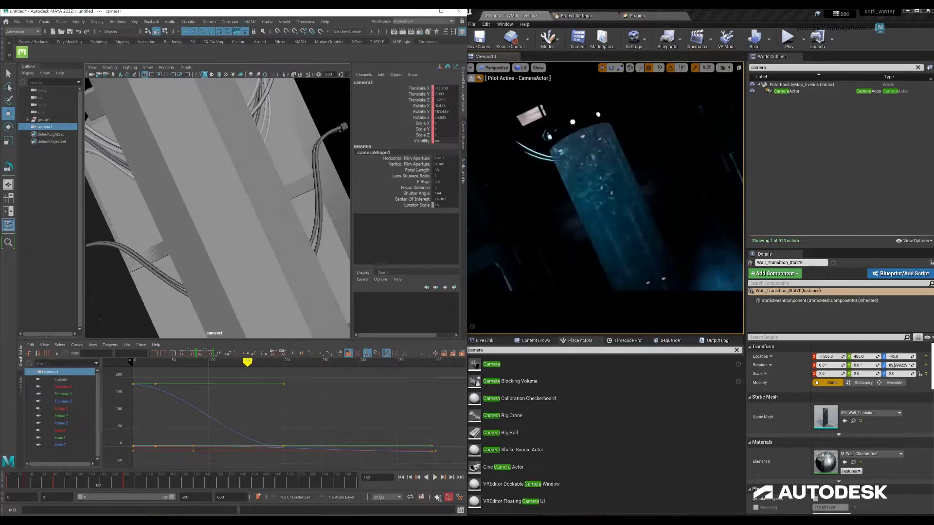
{"action": "left_click", "coordinate": [435, 477]}
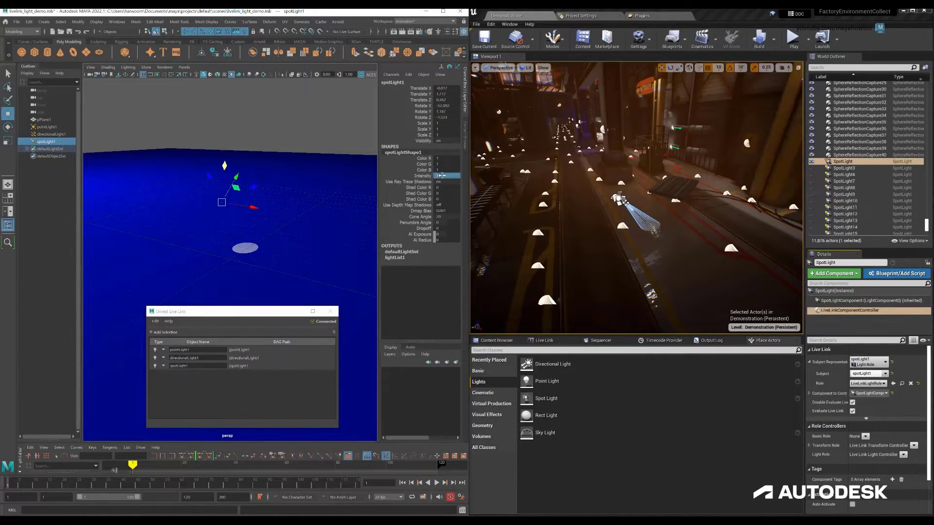
Set spotLight1's intensity to 10 and adjust its cone angle interactively in the Maya viewport
{"action": "type", "text": "5"}
{"action": "key", "text": "Return"}
{"action": "type", "text": "10"}
{"action": "key", "text": "Return"}
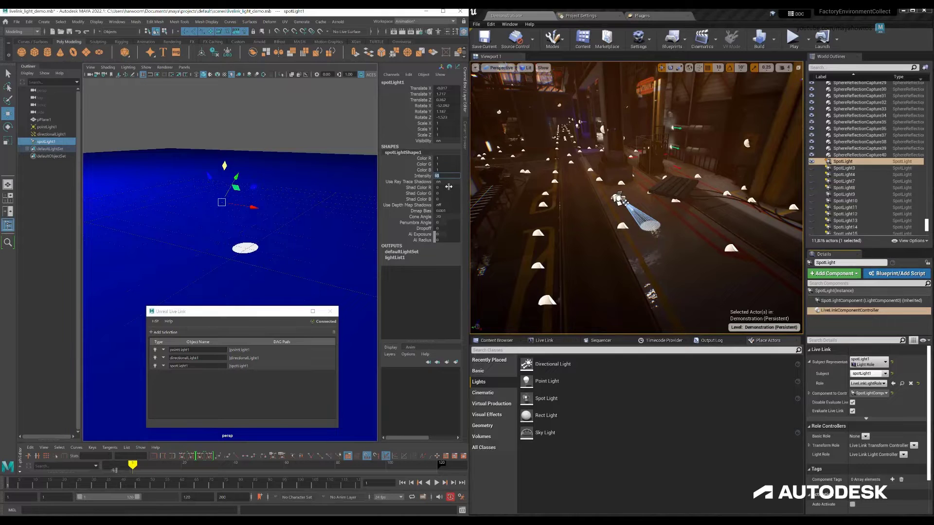
{"action": "left_click", "coordinate": [420, 217]}
{"action": "mouse_move", "coordinate": [273, 207]}
{"action": "middle_mouse_down"}
{"action": "mouse_move", "coordinate": [304, 207]}
{"action": "mouse_move", "coordinate": [285, 207]}
{"action": "middle_mouse_up"}
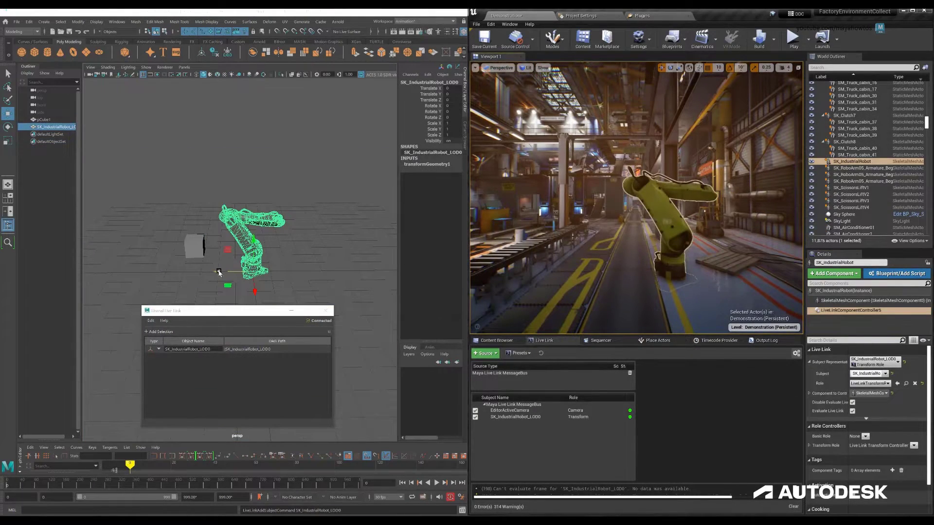
Move the SK_IndustrialRobot_LOD0 mesh in Maya and rotate it
{"action": "mouse_move", "coordinate": [217, 272]}
{"action": "left_mouse_down"}
{"action": "mouse_move", "coordinate": [182, 272]}
{"action": "mouse_move", "coordinate": [222, 272]}
{"action": "left_mouse_up"}
{"action": "key", "text": "e"}
{"action": "left_click_drag", "start_coordinate": [233, 282], "coordinate": [317, 249]}
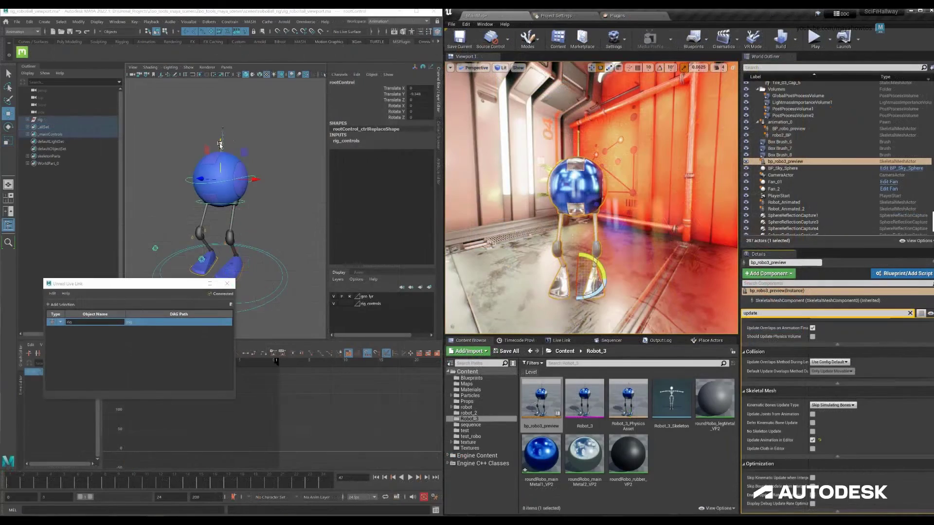
Lower the ball robot's rootControl to pose its body closer to the ground
{"action": "mouse_move", "coordinate": [220, 142]}
{"action": "left_mouse_down"}
{"action": "mouse_move", "coordinate": [218, 161]}
{"action": "mouse_move", "coordinate": [220, 145]}
{"action": "left_mouse_up"}
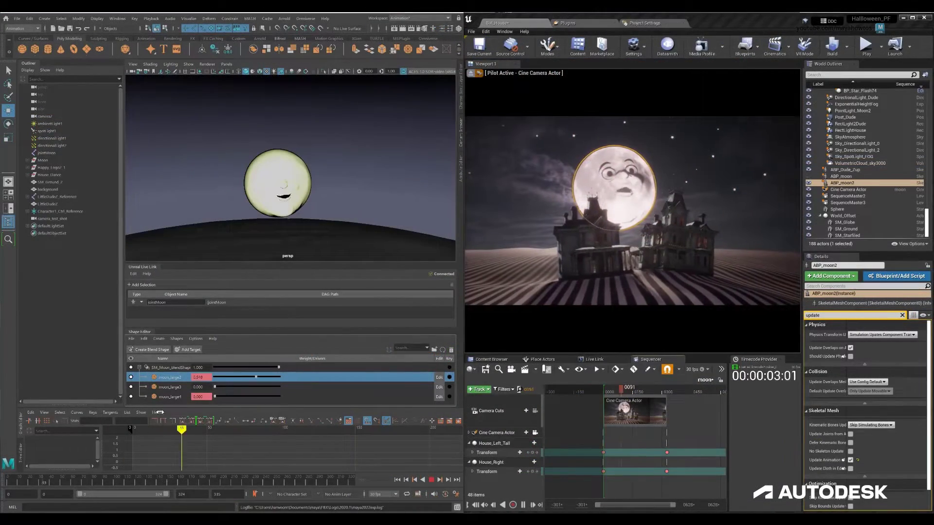
{"action": "left_click_drag", "start_coordinate": [181, 428], "coordinate": [153, 426]}
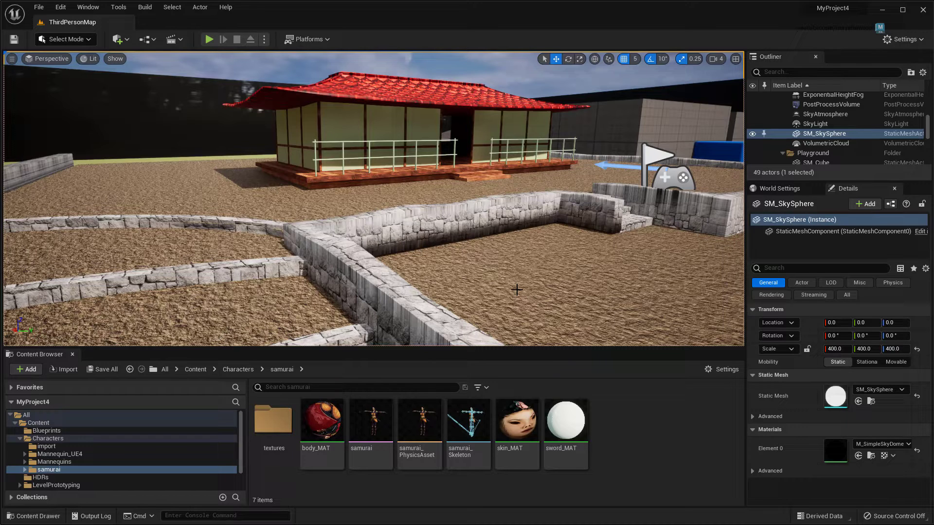
Search the Unreal plugins for "live link" to check whether Live Link, LiveLinkCamera and Maya Live Link are enabled
{"action": "left_click", "coordinate": [60, 7]}
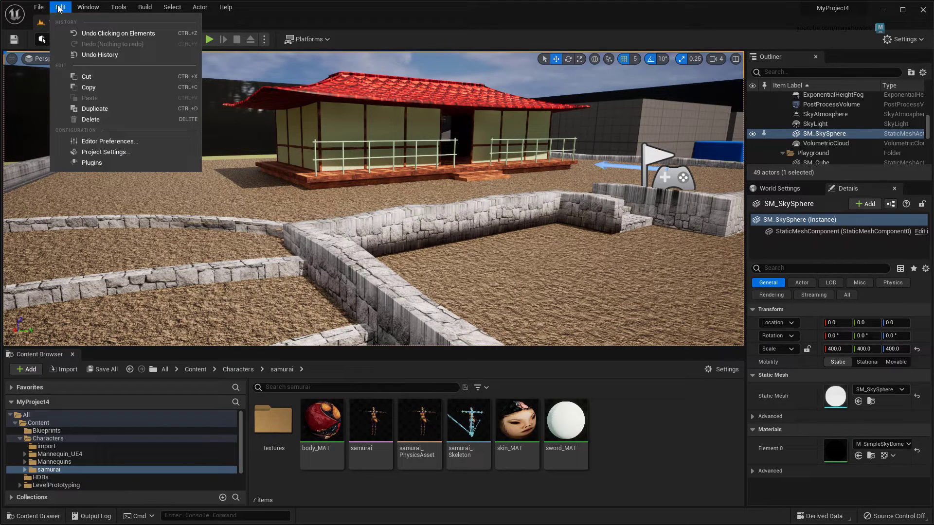
{"action": "left_click", "coordinate": [113, 168]}
{"action": "type", "text": "live link"}
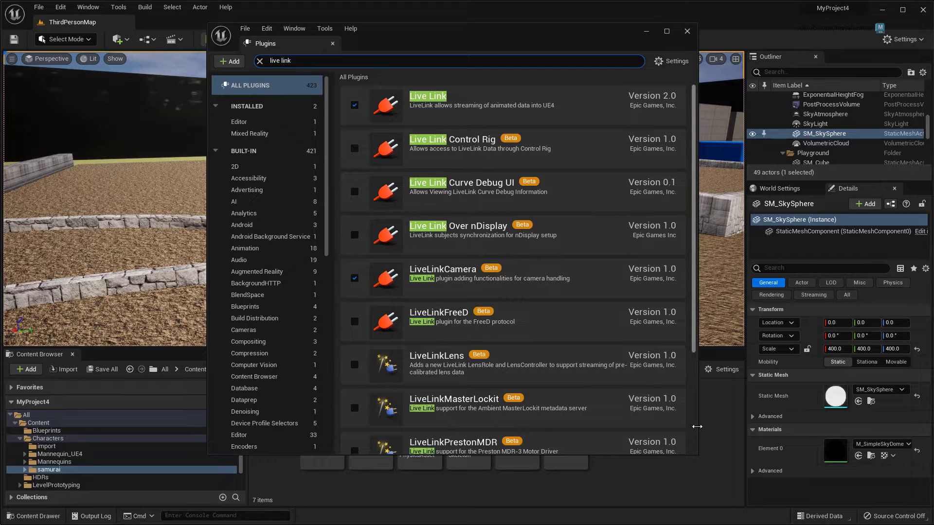
{"action": "scroll", "coordinate": [690, 428], "scroll_direction": "down", "scroll_amount": 3}
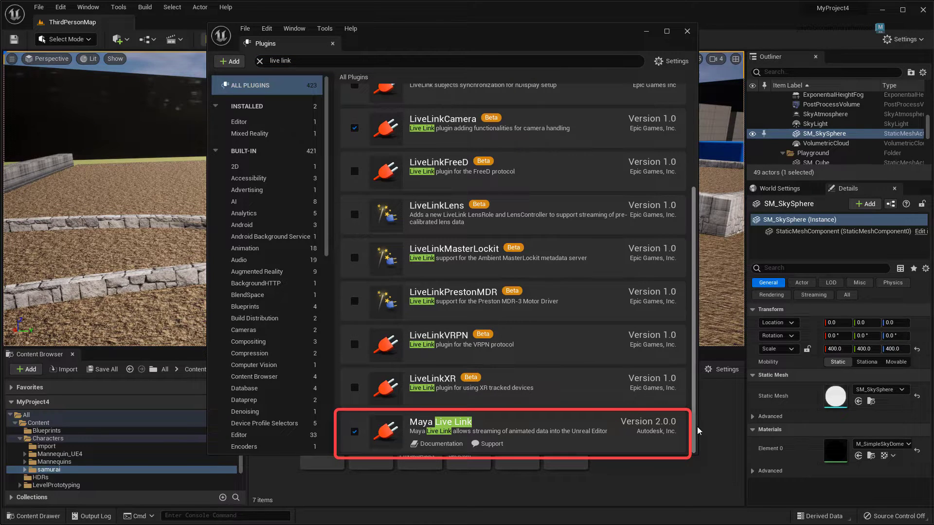
{"action": "left_click", "coordinate": [687, 31]}
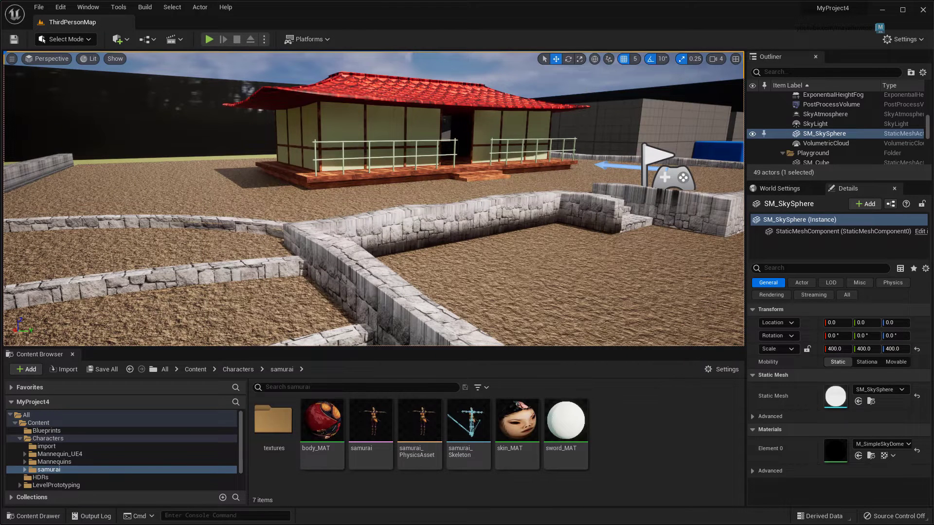
Add the available Maya Live Link source in Unreal's Live Link window and close the window
{"action": "left_click", "coordinate": [91, 7]}
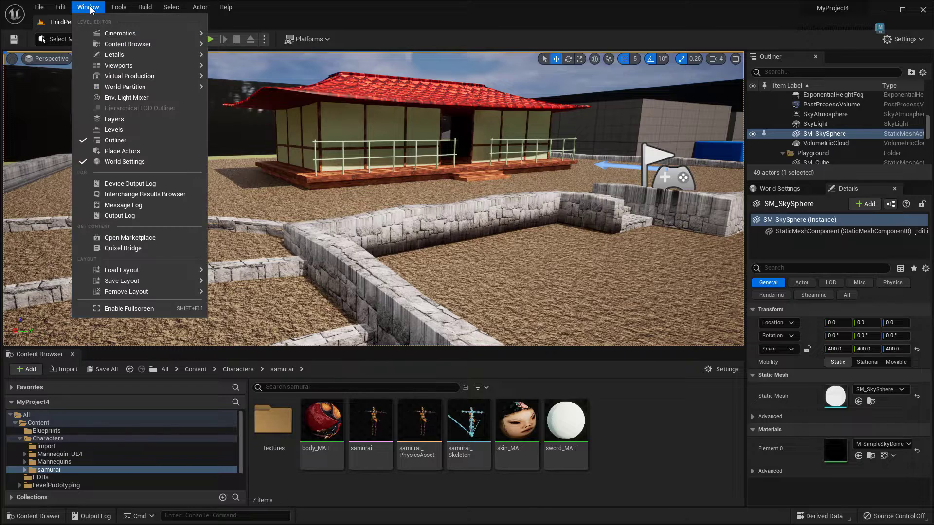
{"action": "mouse_move", "coordinate": [146, 76]}
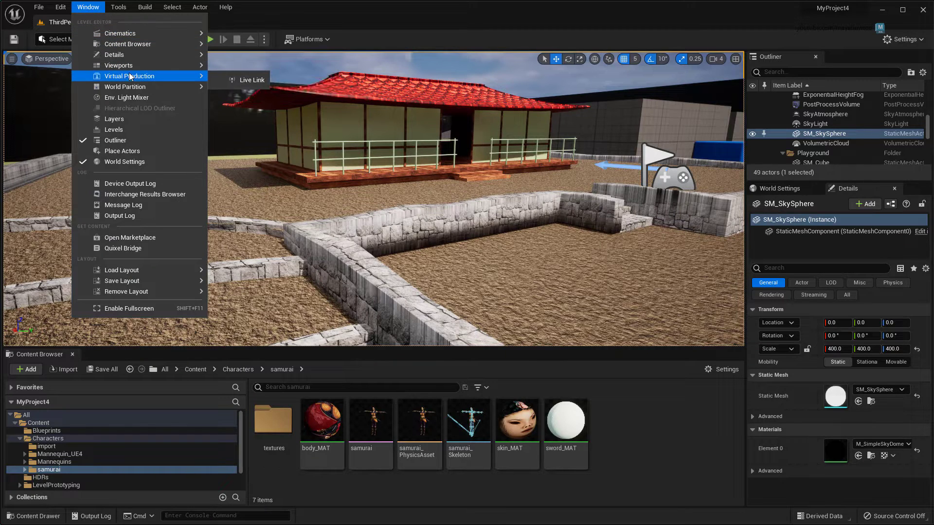
{"action": "left_click", "coordinate": [252, 80]}
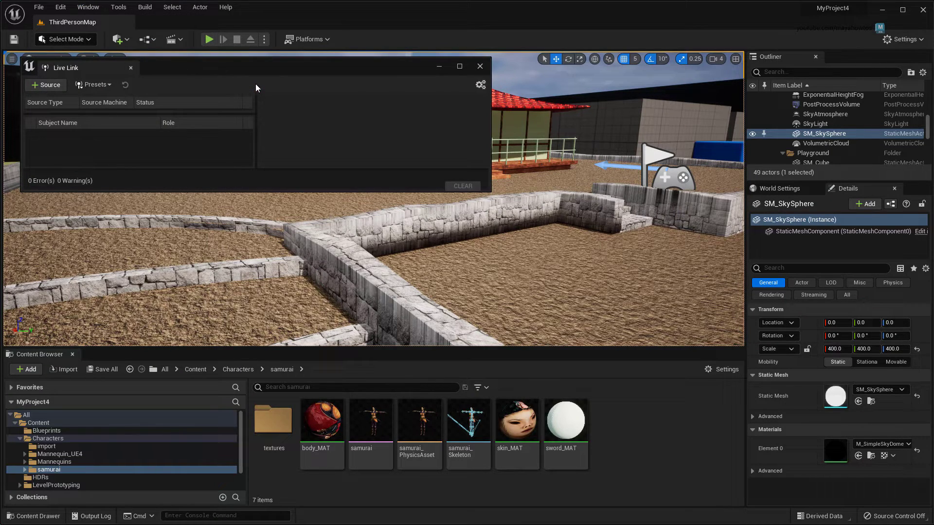
{"action": "left_click", "coordinate": [57, 84]}
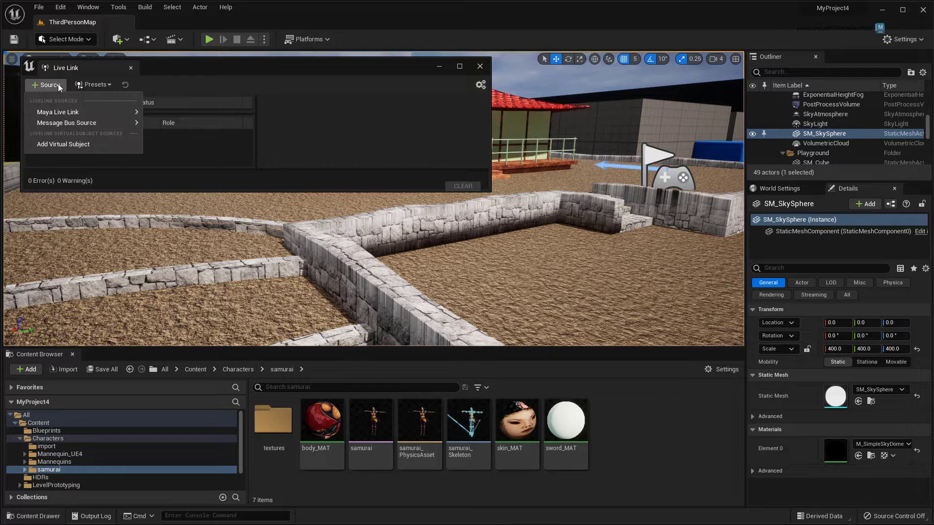
{"action": "mouse_move", "coordinate": [95, 116]}
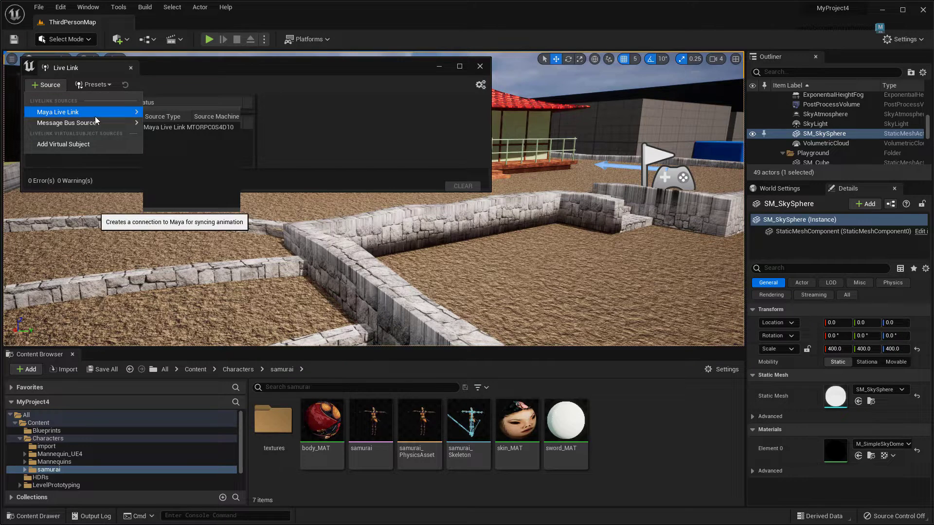
{"action": "left_click", "coordinate": [178, 128]}
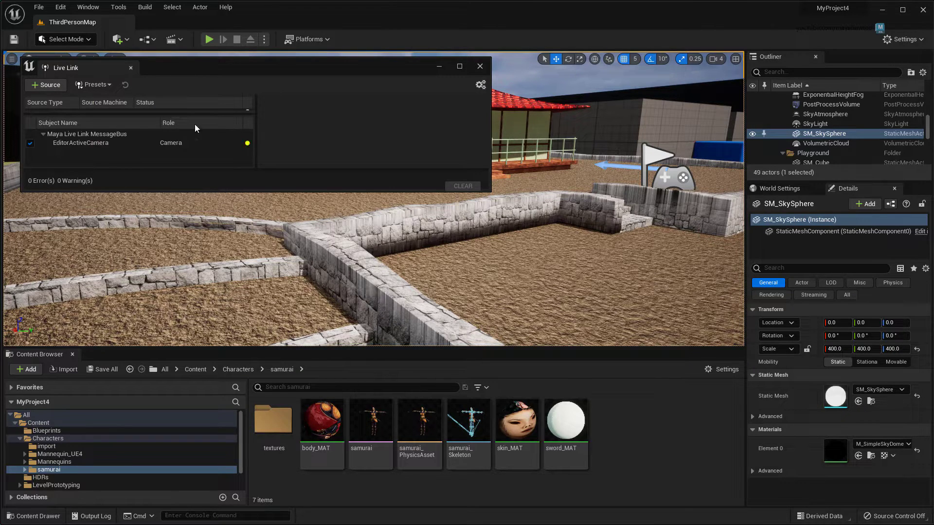
{"action": "left_click", "coordinate": [480, 66]}
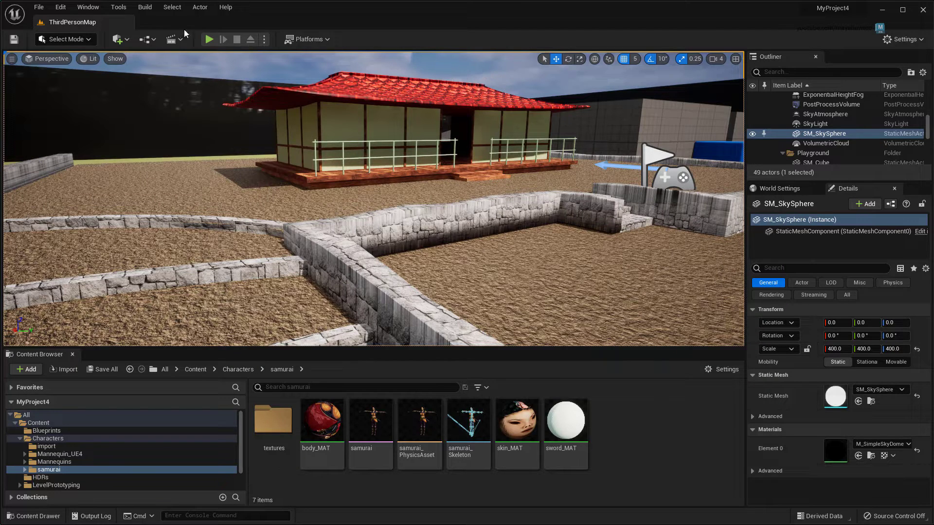
Find the autosave options in the Editor Preferences and turn off Enable AutoSave
{"action": "left_click", "coordinate": [63, 9]}
{"action": "left_click", "coordinate": [97, 140]}
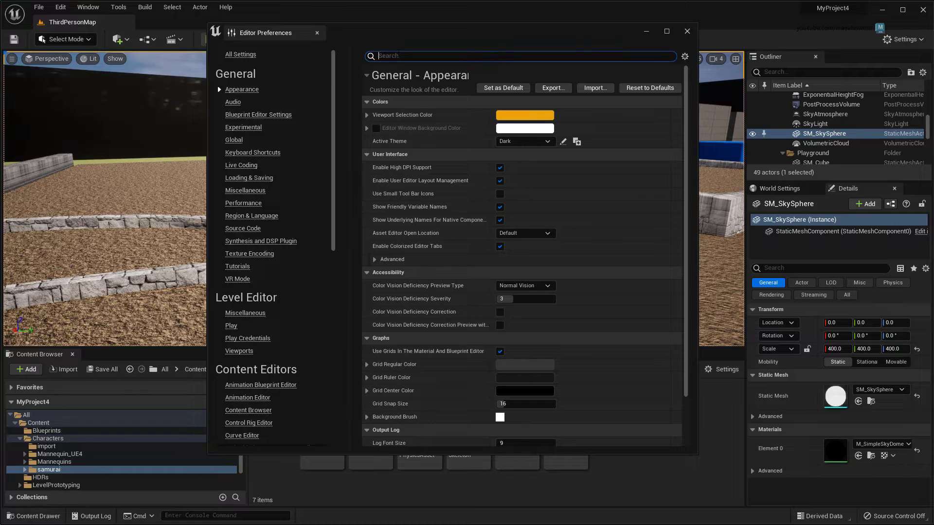
{"action": "type", "text": "autosave"}
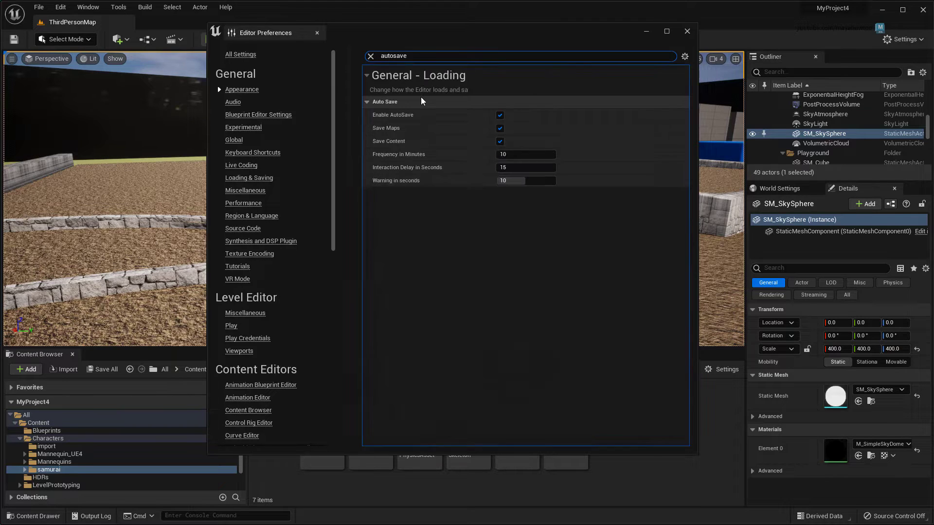
{"action": "left_click", "coordinate": [499, 115]}
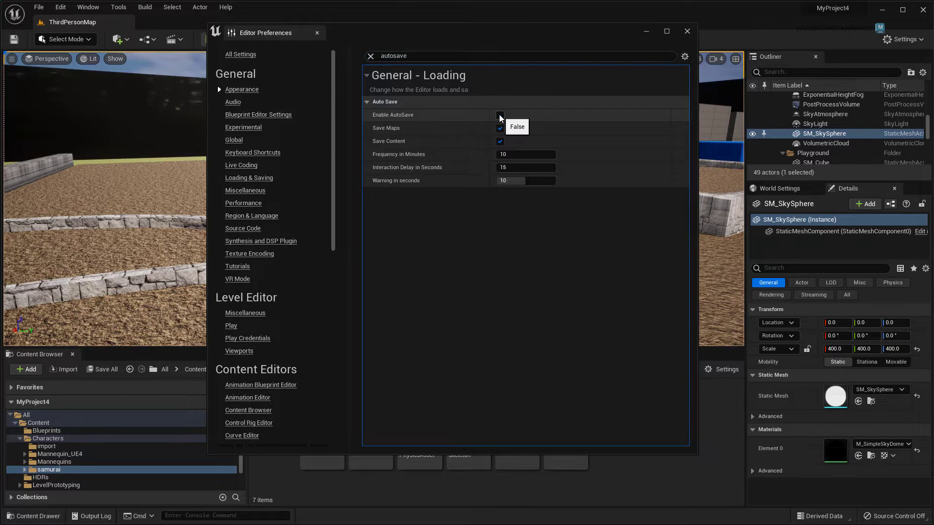
{"action": "left_click", "coordinate": [685, 32]}
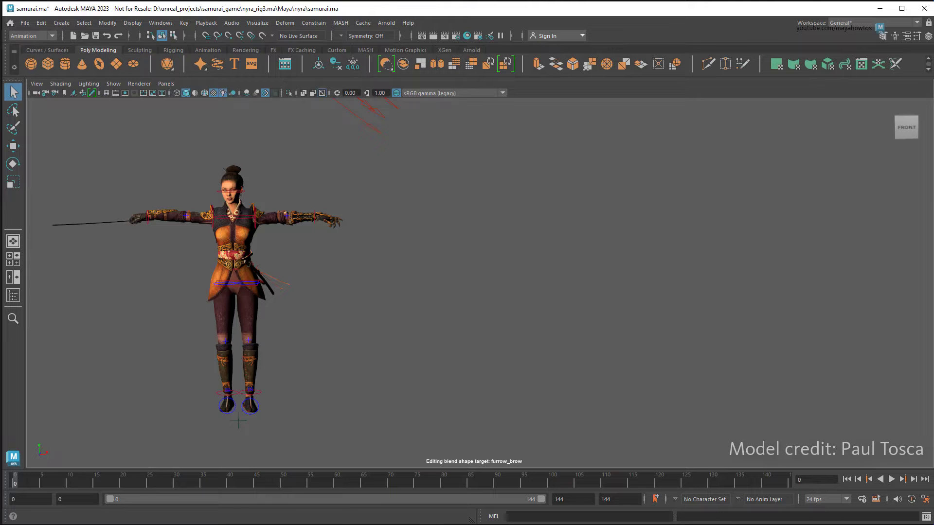
Play the samurai animation in Maya and close the samurai skeletal mesh editor in Unreal
{"action": "left_click", "coordinate": [891, 480]}
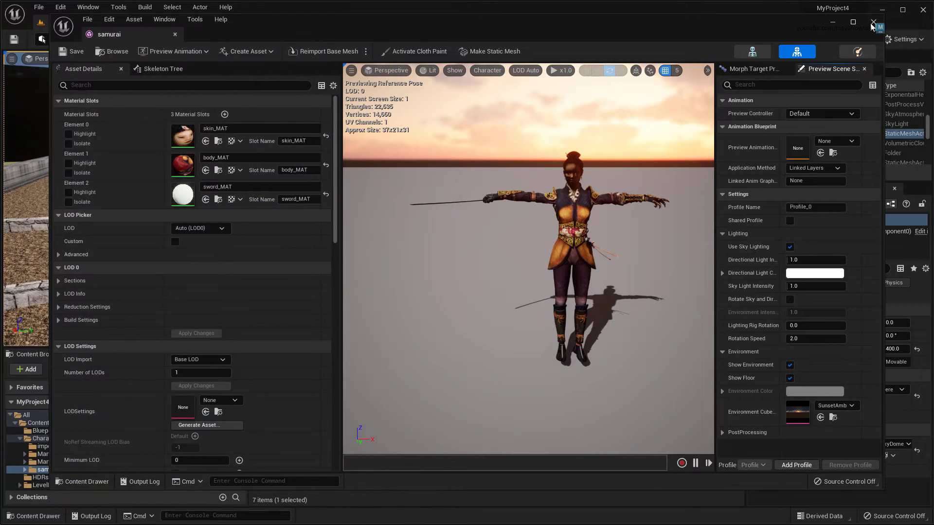
{"action": "left_click", "coordinate": [874, 22]}
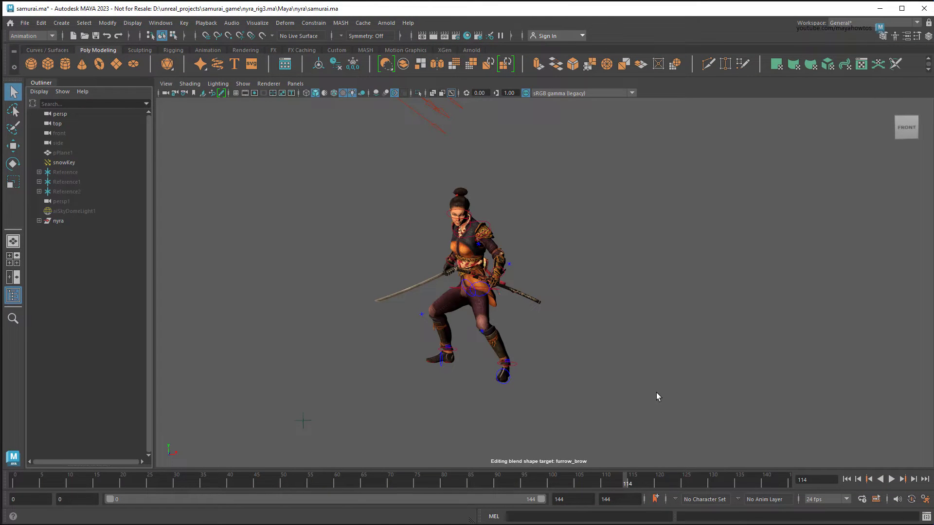
Open Unreal Live Link in Maya and add the nyra character rig as a streamed subject
{"action": "left_click", "coordinate": [24, 22]}
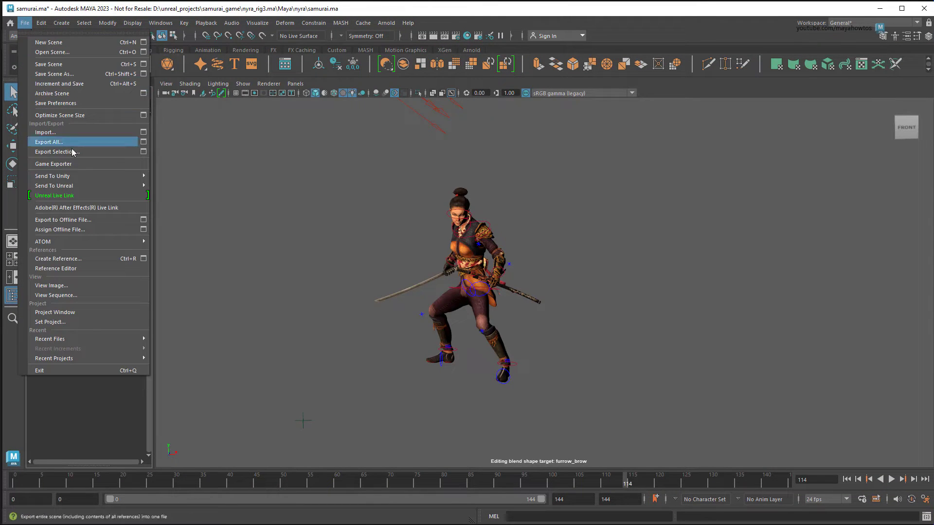
{"action": "left_click", "coordinate": [92, 196]}
{"action": "left_click", "coordinate": [65, 220]}
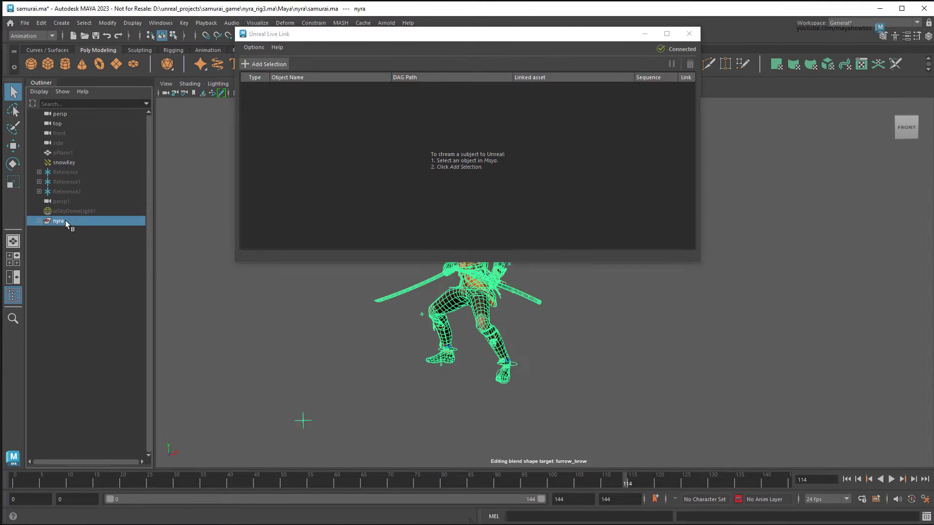
{"action": "left_click", "coordinate": [272, 66]}
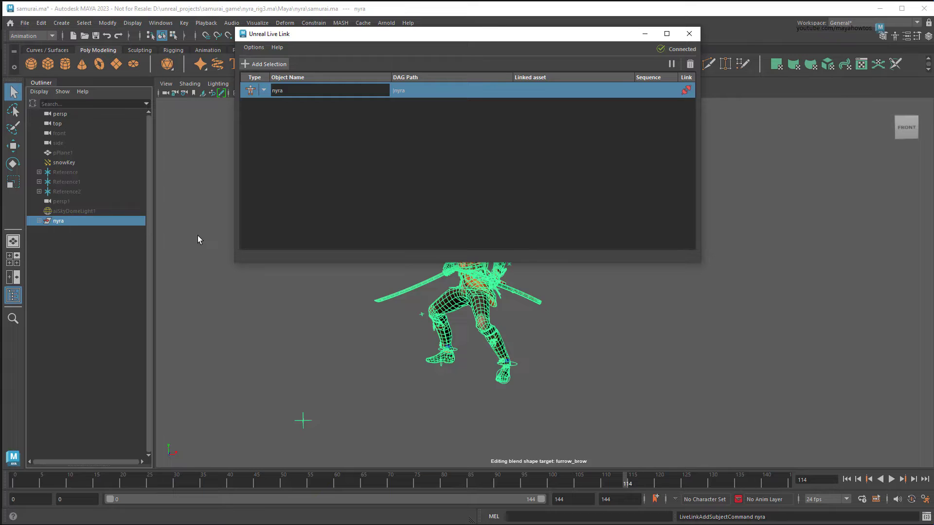
{"action": "key", "text": "Return"}
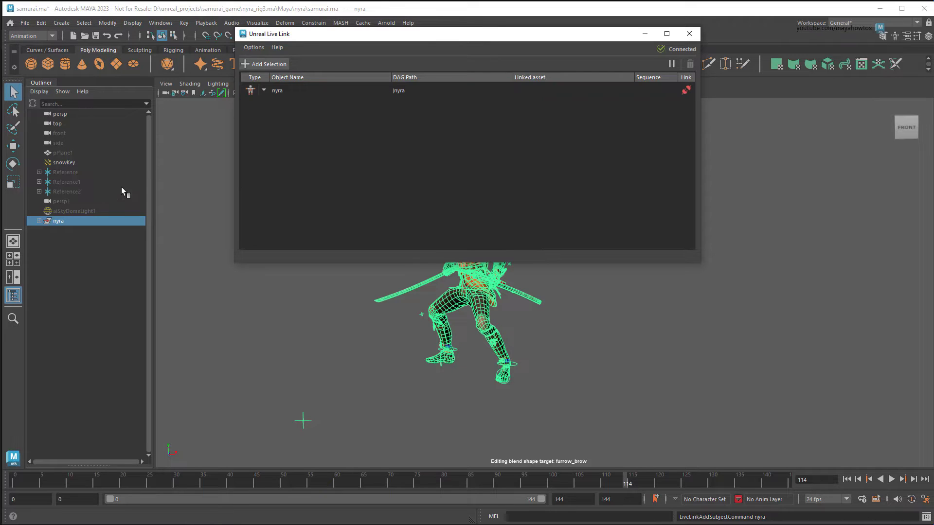
{"action": "left_click", "coordinate": [40, 221]}
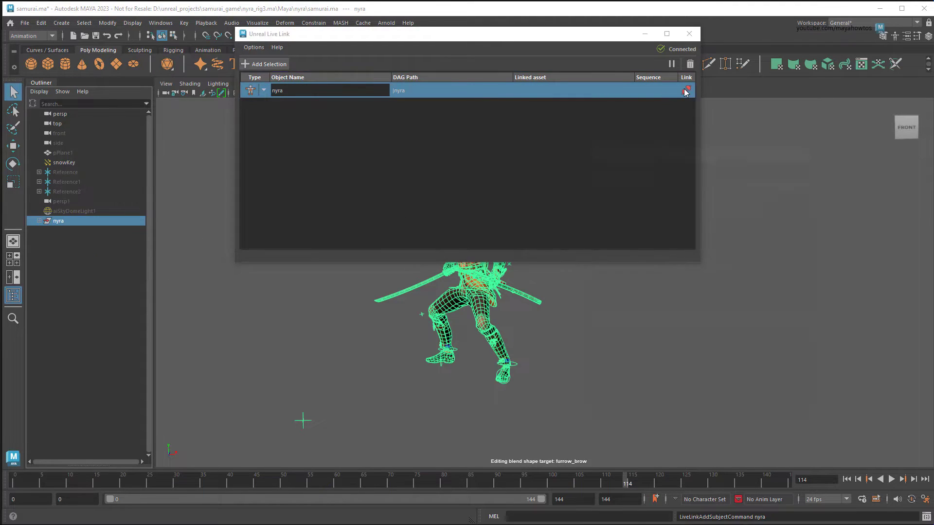
Link nyra to samurai_Skeleton, creating the target animation sequence Characters/samurai/anim1 for the link
{"action": "left_click", "coordinate": [685, 90]}
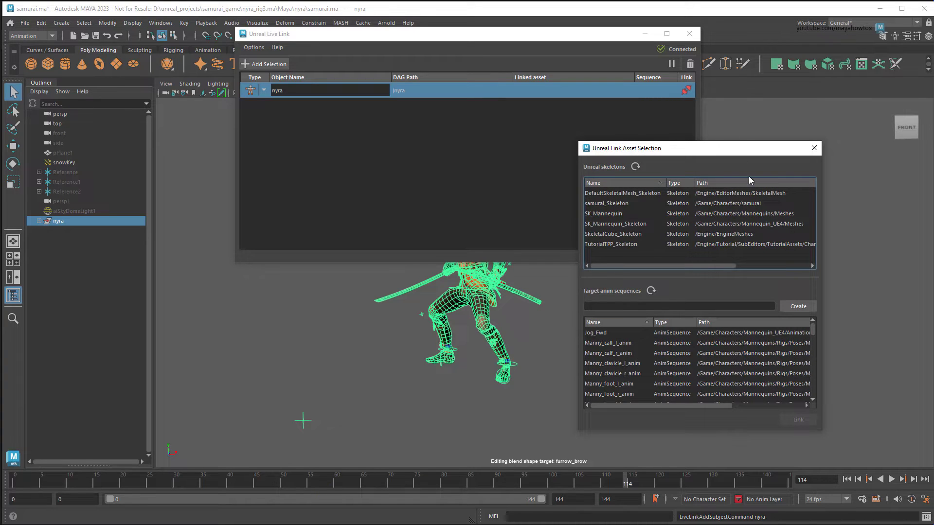
{"action": "left_click", "coordinate": [757, 204]}
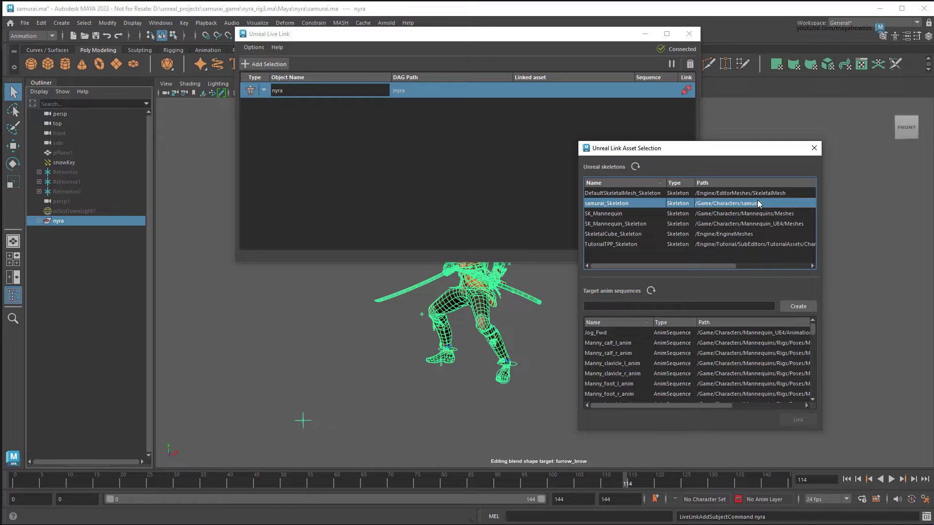
{"action": "key", "text": "Tab"}
{"action": "type", "text": "Characters/samurai/anim1"}
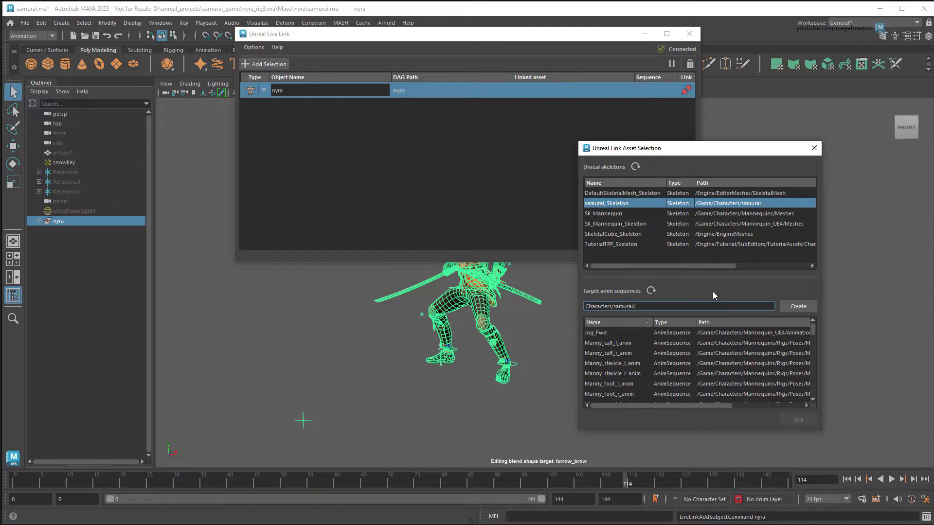
{"action": "left_click", "coordinate": [798, 306]}
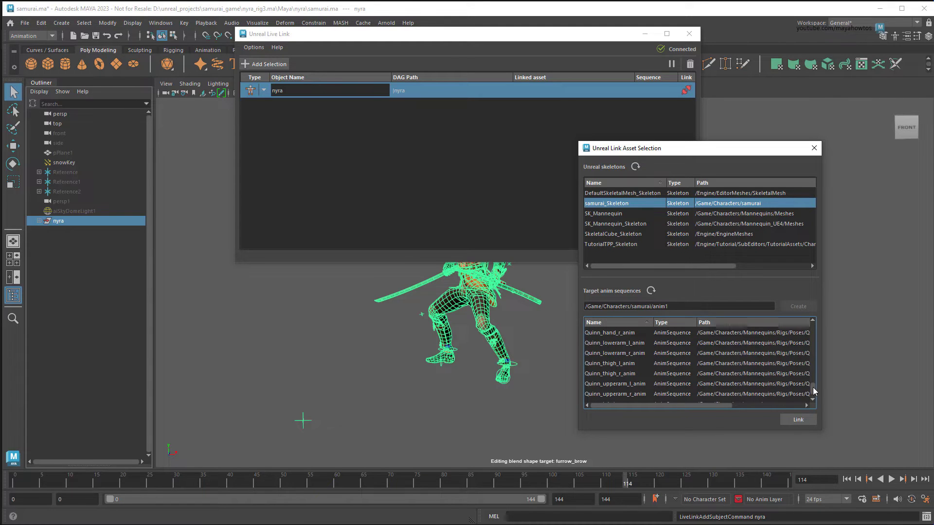
{"action": "left_click_drag", "start_coordinate": [813, 387], "coordinate": [821, 326]}
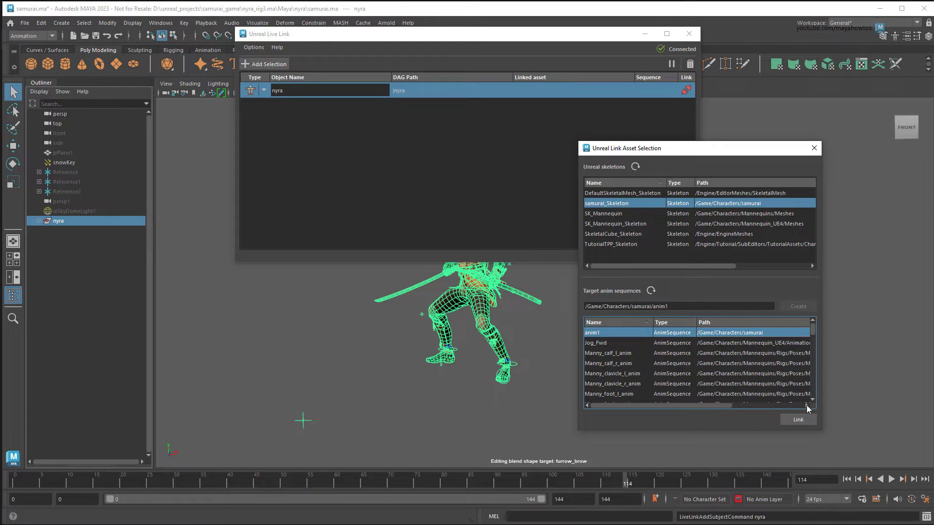
{"action": "left_click", "coordinate": [797, 419]}
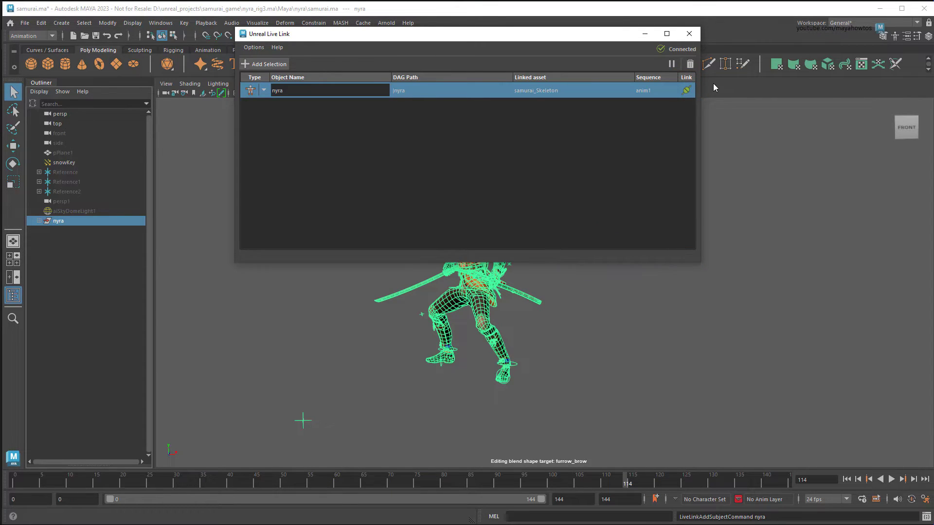
Switch to Unreal Engine, open the anim1 sequence from the samurai folder, preview its animation and pause playback
{"action": "left_click", "coordinate": [879, 11]}
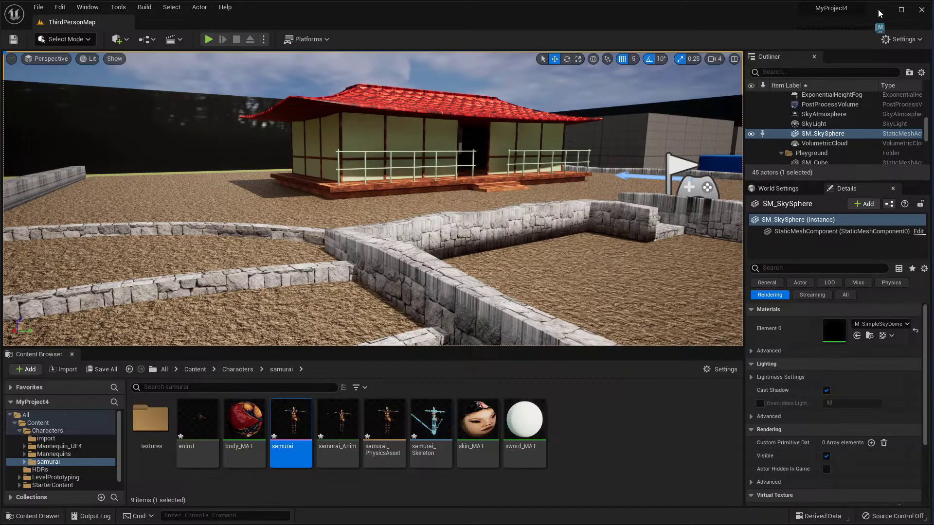
{"action": "left_click", "coordinate": [199, 444]}
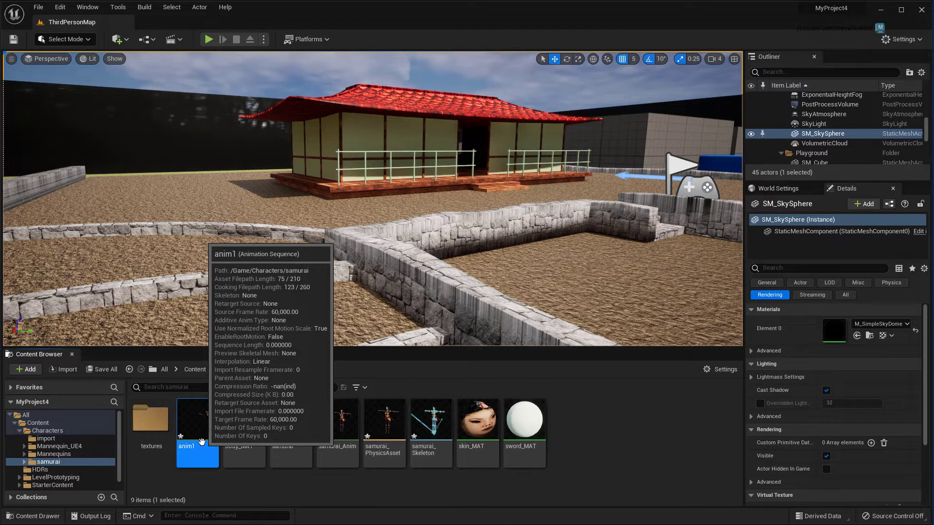
{"action": "double_click", "coordinate": [199, 445]}
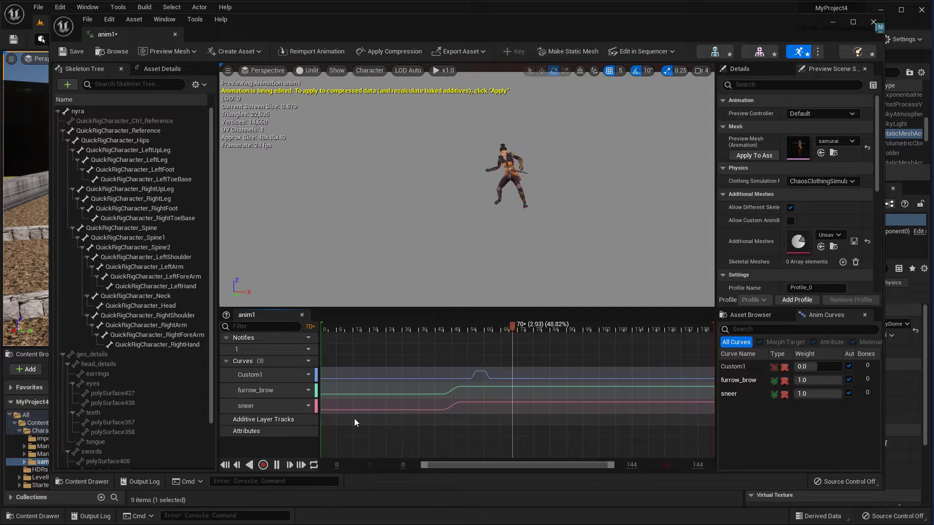
{"action": "scroll", "coordinate": [564, 192], "scroll_direction": "up", "scroll_amount": 3}
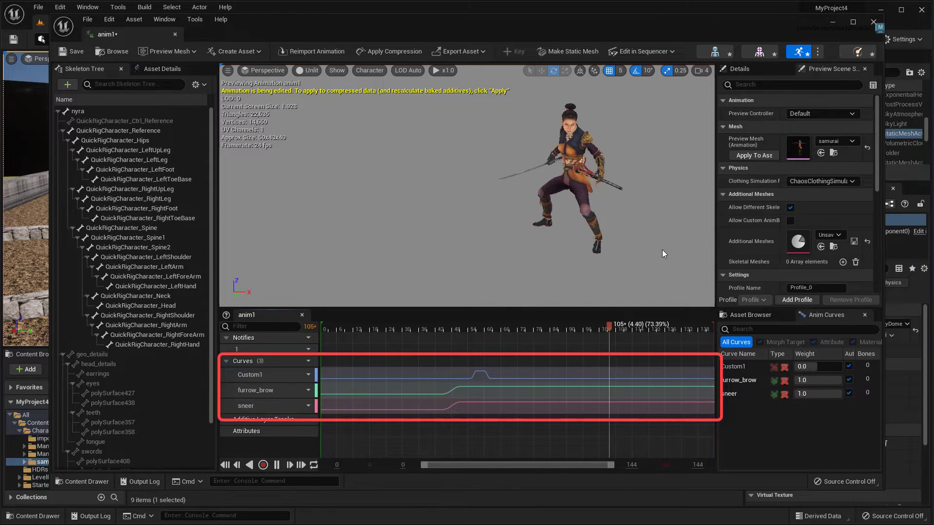
{"action": "left_click", "coordinate": [276, 465]}
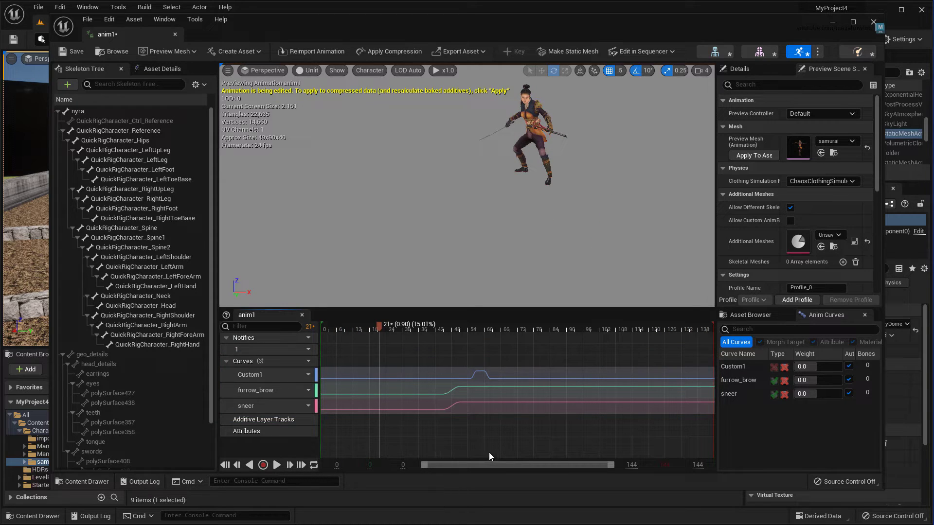
Set the Preview Controller to Maya Live Link Preview Controller and place the anim1 editor side by side with Maya
{"action": "left_click", "coordinate": [827, 113]}
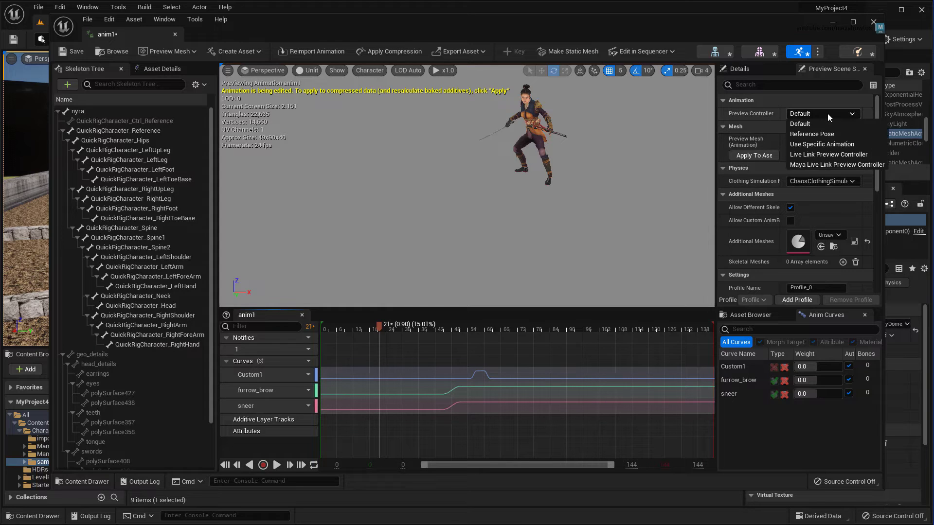
{"action": "left_click", "coordinate": [862, 166]}
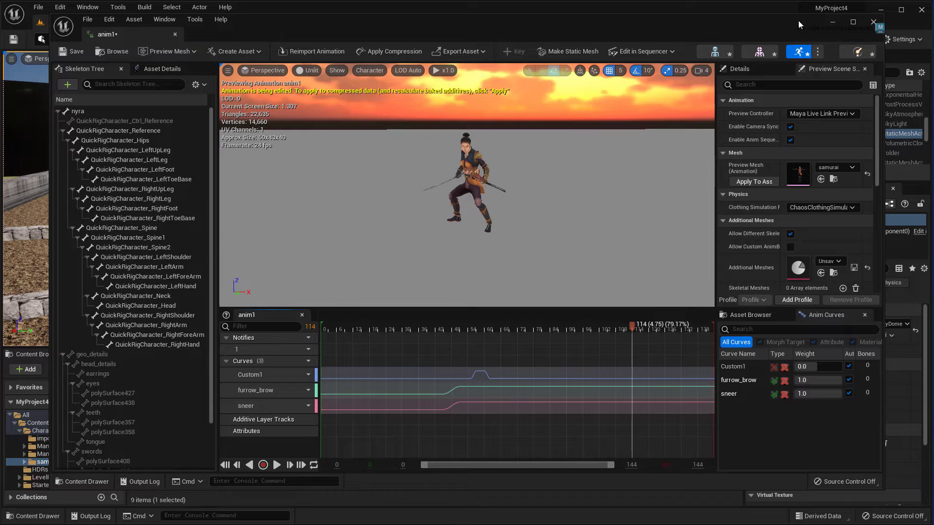
{"action": "left_click_drag", "start_coordinate": [797, 21], "coordinate": [1, 98]}
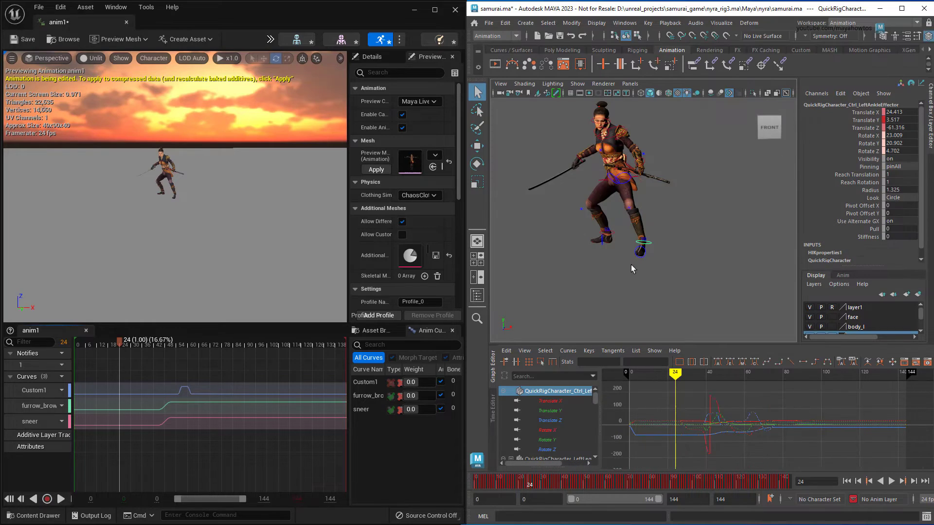
Isolate the left ankle effector's Rotate Y curve in Maya's Graph Editor and lower its keys around frame 24
{"action": "scroll", "coordinate": [637, 259], "scroll_direction": "up", "scroll_amount": 6}
{"action": "middle_click_drag", "start_coordinate": [658, 271], "coordinate": [702, 194], "text": "alt"}
{"action": "scroll", "coordinate": [688, 216], "scroll_direction": "up", "scroll_amount": 2}
{"action": "scroll", "coordinate": [746, 424], "scroll_direction": "up", "scroll_amount": 5}
{"action": "middle_click_drag", "start_coordinate": [617, 423], "coordinate": [814, 423], "text": "alt"}
{"action": "left_click", "coordinate": [554, 439]}
{"action": "left_click_drag", "start_coordinate": [623, 397], "coordinate": [753, 427]}
{"action": "middle_click_drag", "start_coordinate": [713, 430], "coordinate": [716, 432]}
{"action": "left_click", "coordinate": [747, 398]}
{"action": "scroll", "coordinate": [688, 306], "scroll_direction": "down", "scroll_amount": 3}
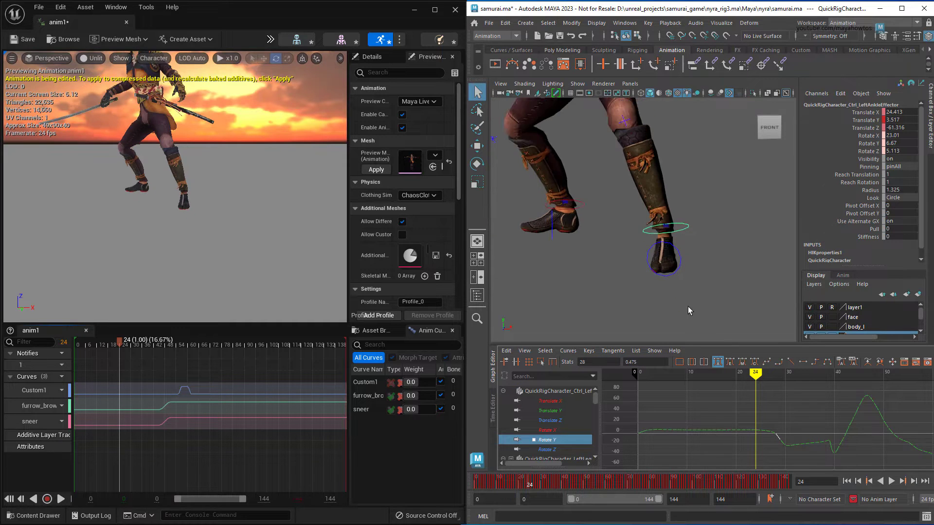
Scrub past frame 24 and play a short stretch of the Maya animation to check the edited foot rotation
{"action": "mouse_move", "coordinate": [755, 373]}
{"action": "left_mouse_down"}
{"action": "mouse_move", "coordinate": [637, 382]}
{"action": "mouse_move", "coordinate": [782, 389]}
{"action": "left_mouse_up"}
{"action": "key", "text": "alt+v"}
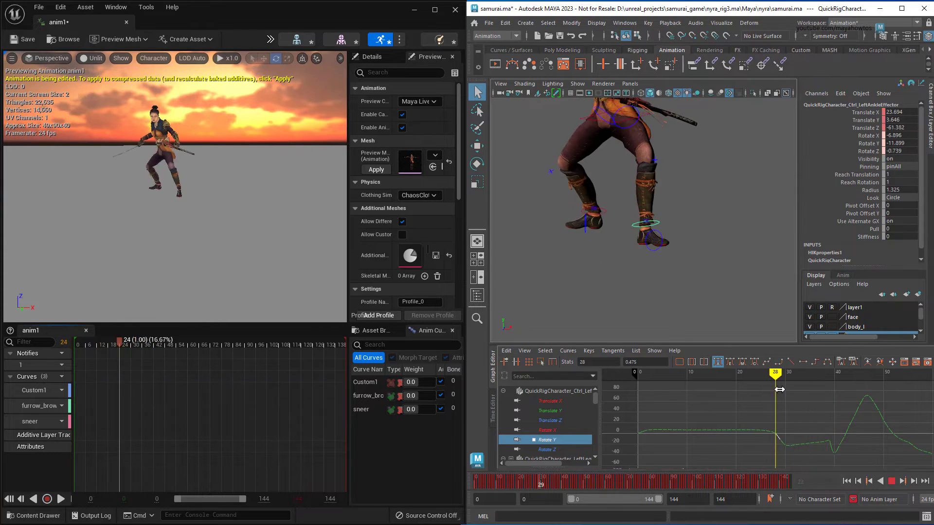
{"action": "key", "text": "alt+v"}
Switch to the Pose Sculpting workspace, set the furrow_brow blend shape weight to 1.000 and key it at frame 33
{"action": "left_click", "coordinate": [886, 23]}
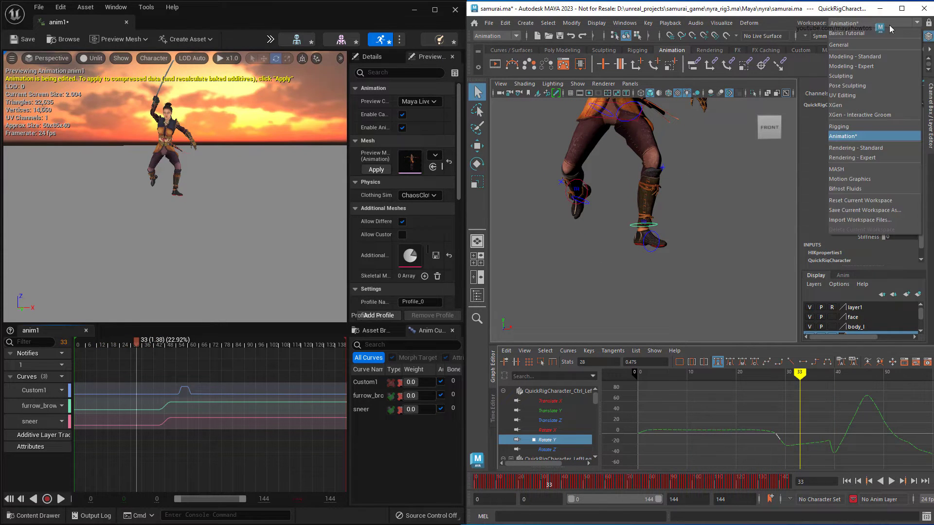
{"action": "left_click", "coordinate": [862, 87]}
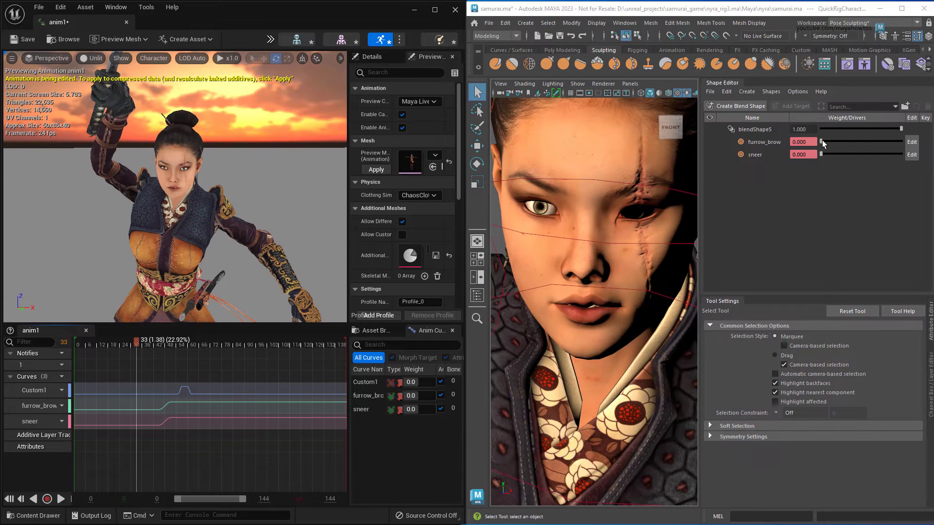
{"action": "left_click_drag", "start_coordinate": [821, 141], "coordinate": [903, 142]}
{"action": "right_click", "coordinate": [778, 142]}
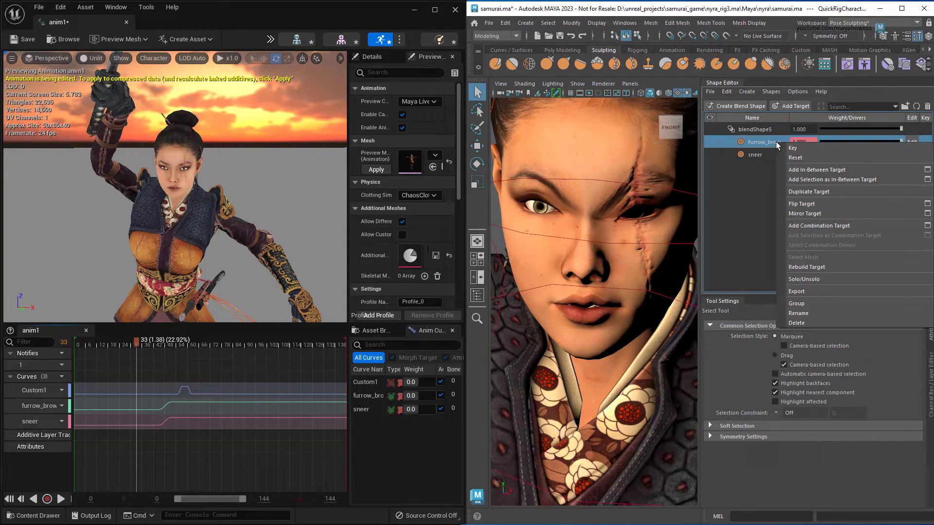
{"action": "left_click", "coordinate": [792, 150]}
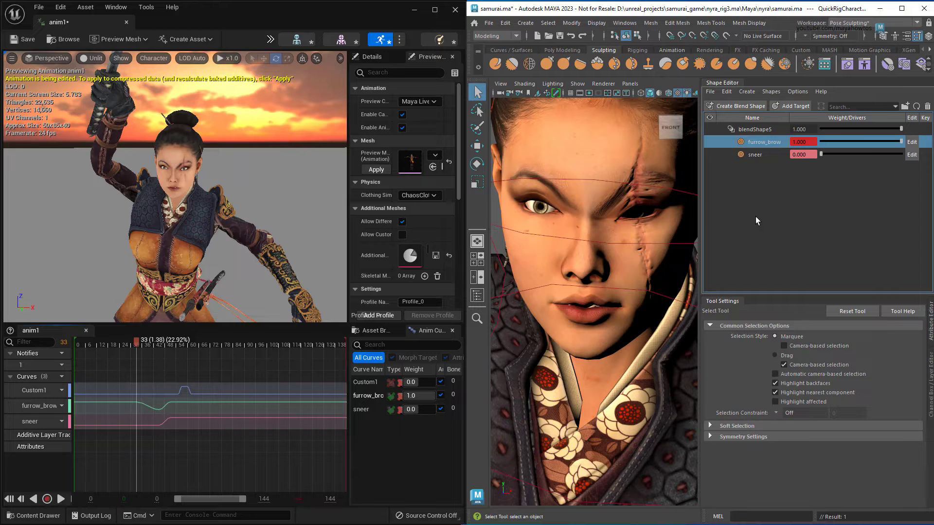
Return to the Animation workspace and lower the left ankle effector's Rotate Y keys between about frames 77 and 125
{"action": "left_click", "coordinate": [916, 23]}
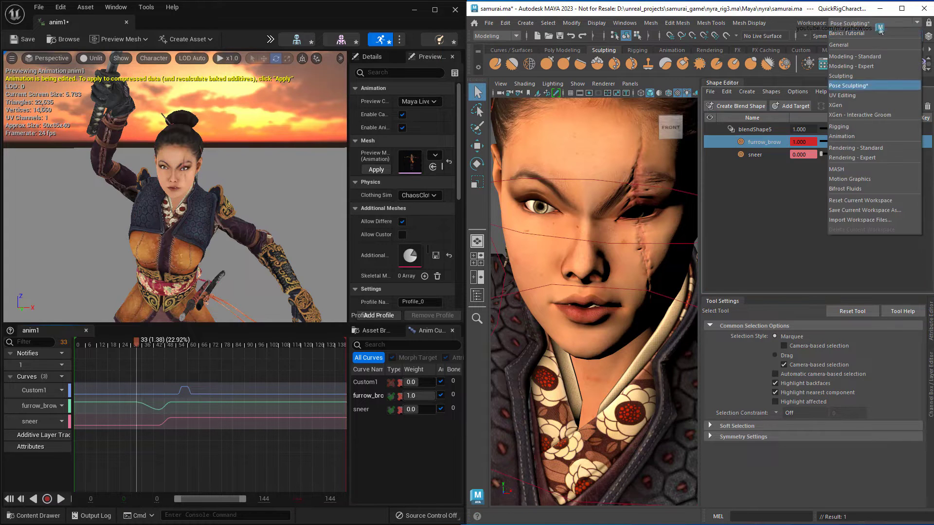
{"action": "left_click", "coordinate": [872, 134]}
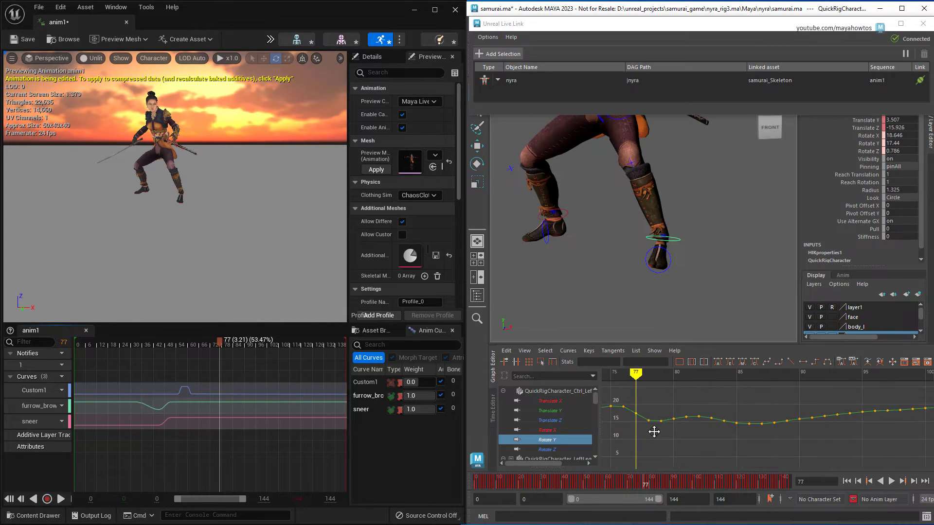
{"action": "left_click_drag", "start_coordinate": [631, 393], "coordinate": [882, 449]}
{"action": "middle_click_drag", "start_coordinate": [748, 430], "coordinate": [762, 521]}
{"action": "middle_click_drag", "start_coordinate": [802, 419], "coordinate": [663, 409], "text": "alt"}
{"action": "scroll", "coordinate": [708, 445], "scroll_direction": "down", "scroll_amount": 2}
{"action": "left_click_drag", "start_coordinate": [641, 388], "coordinate": [868, 422]}
{"action": "middle_click_drag", "start_coordinate": [764, 392], "coordinate": [756, 454]}
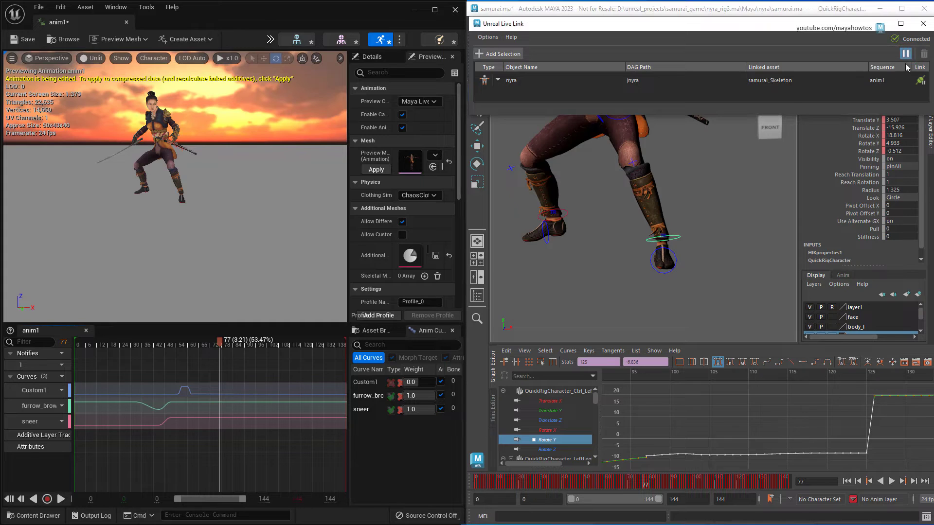
Lower further groups of keys on the left ankle's Rotate Y curve and undo the last two changes
{"action": "middle_click_drag", "start_coordinate": [785, 425], "coordinate": [622, 422], "text": "alt"}
{"action": "left_click_drag", "start_coordinate": [705, 388], "coordinate": [793, 412]}
{"action": "middle_click_drag", "start_coordinate": [730, 396], "coordinate": [732, 453]}
{"action": "left_click_drag", "start_coordinate": [791, 387], "coordinate": [853, 404]}
{"action": "middle_click_drag", "start_coordinate": [821, 399], "coordinate": [827, 456]}
{"action": "middle_click_drag", "start_coordinate": [650, 434], "coordinate": [860, 415], "text": "alt"}
{"action": "scroll", "coordinate": [860, 415], "scroll_direction": "up", "scroll_amount": 5}
{"action": "key", "text": "ctrl+z"}
{"action": "key", "text": "ctrl+z"}
Adjust the height of the left ankle's Rotate Y key near frame 78 and scrub ahead to frame 81
{"action": "middle_click_drag", "start_coordinate": [675, 456], "coordinate": [856, 435], "text": "alt"}
{"action": "scroll", "coordinate": [779, 454], "scroll_direction": "down", "scroll_amount": 3}
{"action": "middle_click_drag", "start_coordinate": [779, 459], "coordinate": [829, 465], "text": "alt"}
{"action": "left_click_drag", "start_coordinate": [686, 416], "coordinate": [703, 439]}
{"action": "middle_click_drag", "start_coordinate": [693, 433], "coordinate": [689, 415]}
{"action": "left_click_drag", "start_coordinate": [688, 415], "coordinate": [689, 424]}
{"action": "mouse_move", "coordinate": [713, 374]}
{"action": "left_mouse_down"}
{"action": "mouse_move", "coordinate": [740, 375]}
{"action": "mouse_move", "coordinate": [728, 374]}
{"action": "left_mouse_up"}
Smooth the left ankle's Rotate Y curve between frames 80 and 85 by moving keys and deleting the selected key
{"action": "left_click_drag", "start_coordinate": [724, 420], "coordinate": [770, 445]}
{"action": "middle_click_drag", "start_coordinate": [767, 439], "coordinate": [754, 416]}
{"action": "left_click_drag", "start_coordinate": [710, 435], "coordinate": [725, 449]}
{"action": "middle_click_drag", "start_coordinate": [724, 447], "coordinate": [711, 427]}
{"action": "key", "text": "Delete"}
{"action": "left_click_drag", "start_coordinate": [771, 434], "coordinate": [785, 448]}
{"action": "middle_click_drag", "start_coordinate": [782, 442], "coordinate": [779, 432]}
{"action": "left_click_drag", "start_coordinate": [728, 378], "coordinate": [741, 380]}
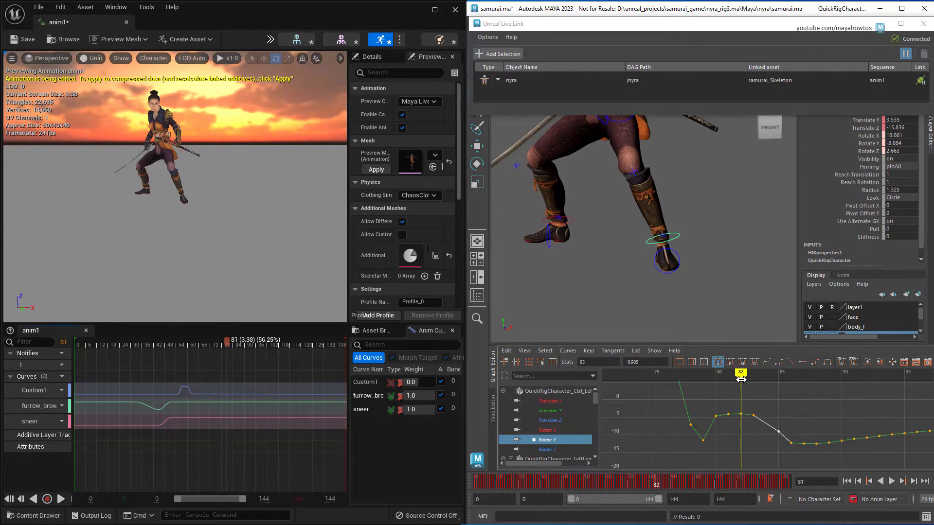
Resume the paused Live Link animation sync, scrub the Maya timeline to frame 105 and minimize the Unreal Live Link window
{"action": "left_click", "coordinate": [904, 54]}
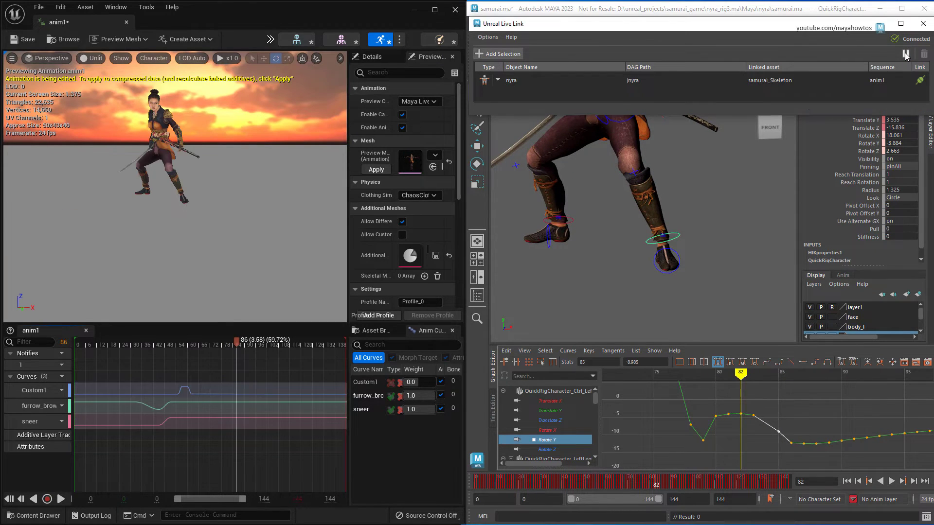
{"action": "scroll", "coordinate": [690, 244], "scroll_direction": "up", "scroll_amount": 3}
{"action": "left_click_drag", "start_coordinate": [740, 377], "coordinate": [691, 378]}
{"action": "scroll", "coordinate": [844, 415], "scroll_direction": "down", "scroll_amount": 3}
{"action": "middle_click_drag", "start_coordinate": [844, 415], "coordinate": [727, 419], "text": "alt"}
{"action": "mouse_move", "coordinate": [605, 376]}
{"action": "left_mouse_down"}
{"action": "mouse_move", "coordinate": [853, 374]}
{"action": "mouse_move", "coordinate": [719, 375]}
{"action": "mouse_move", "coordinate": [829, 376]}
{"action": "left_mouse_up"}
{"action": "key", "text": "a"}
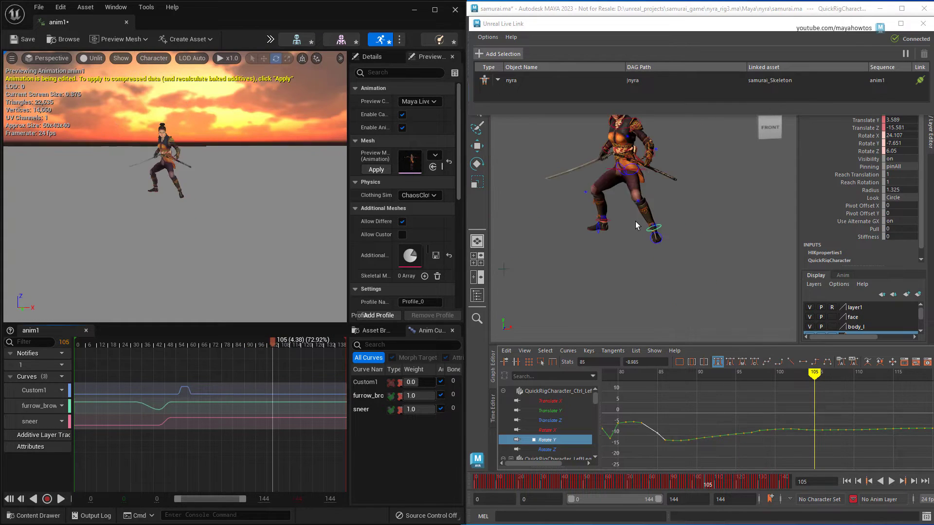
{"action": "middle_click_drag", "start_coordinate": [662, 277], "coordinate": [651, 261], "text": "alt"}
{"action": "left_click", "coordinate": [874, 24]}
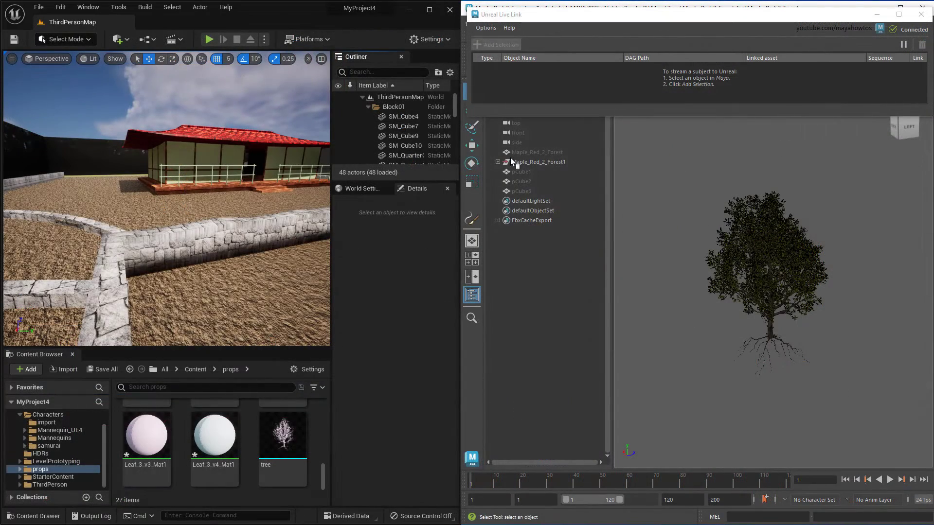
Add Maple_Red_2_Forest1 as a Live Link subject and create the StaticMeshActor props/tree1 for it in Unreal
{"action": "left_click", "coordinate": [524, 162]}
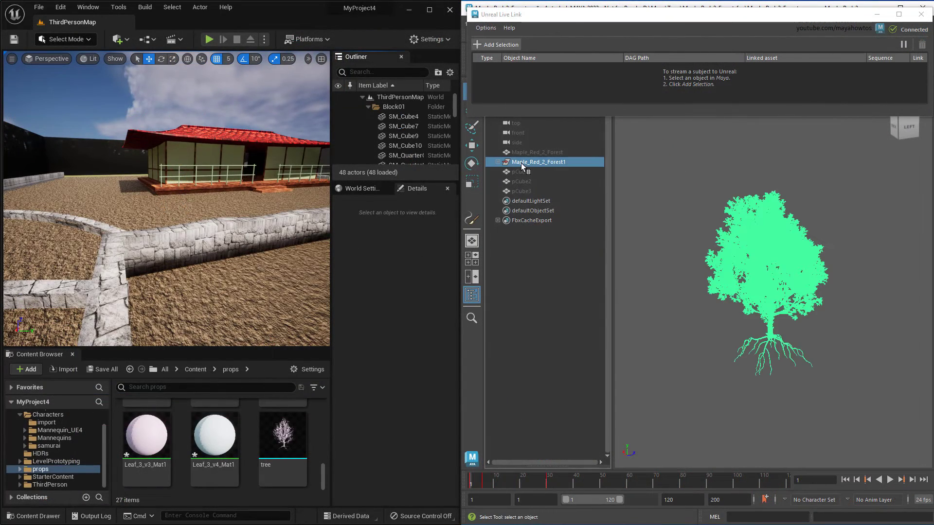
{"action": "left_click", "coordinate": [510, 45]}
{"action": "left_click", "coordinate": [917, 71]}
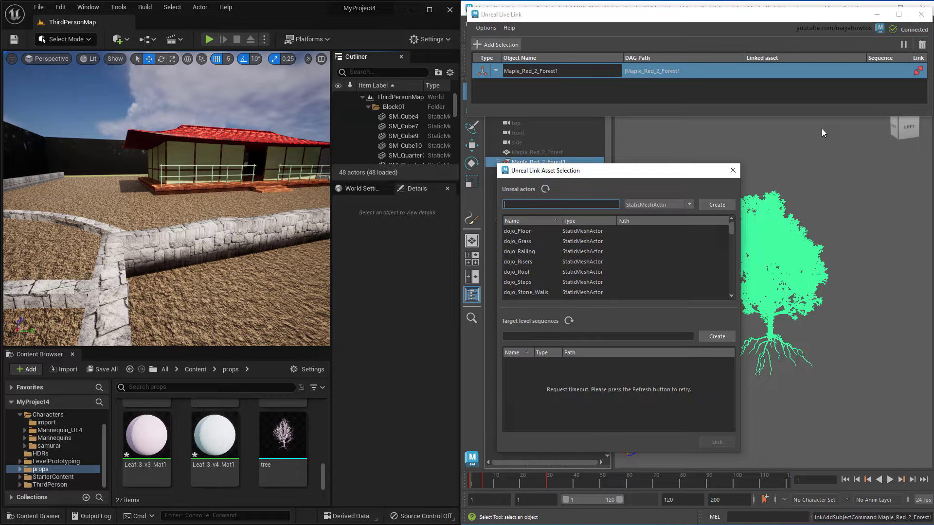
{"action": "type", "text": "props/tree1"}
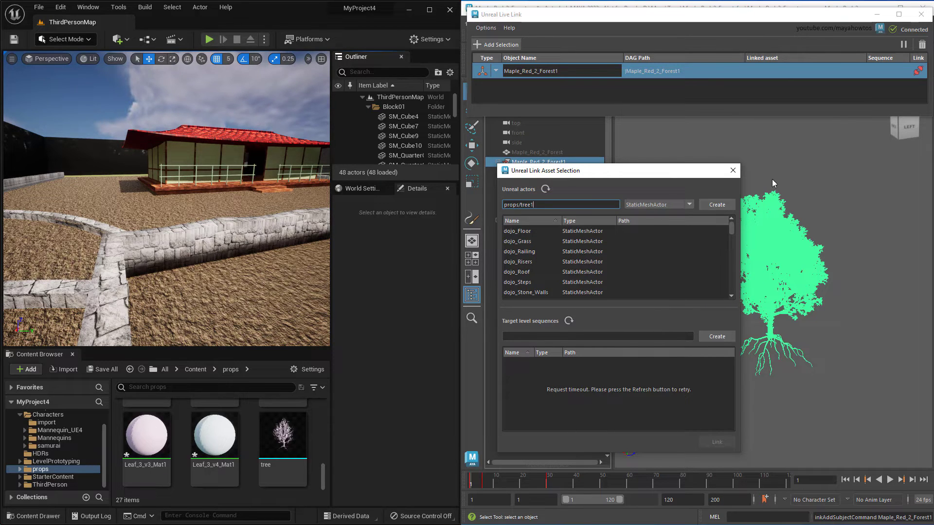
{"action": "left_click", "coordinate": [729, 202]}
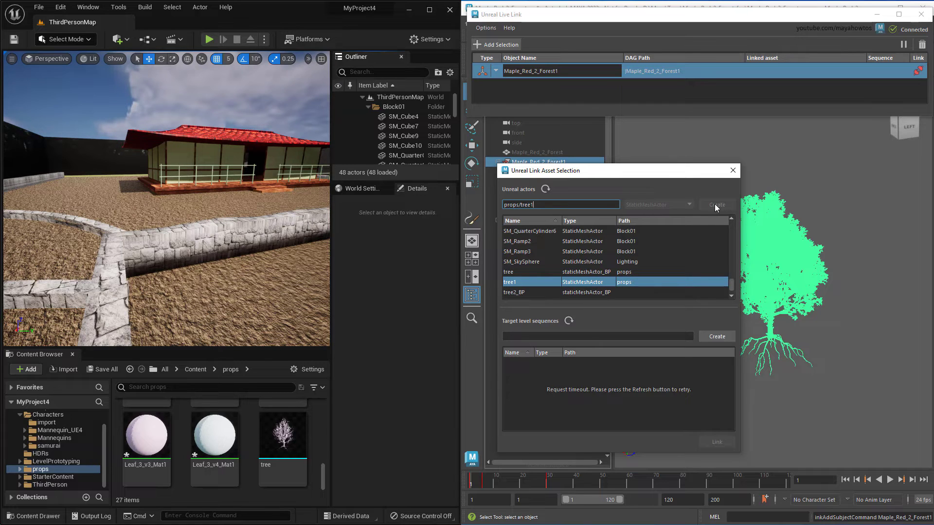
{"action": "left_click_drag", "start_coordinate": [551, 205], "coordinate": [503, 205]}
{"action": "key", "text": "BackSpace"}
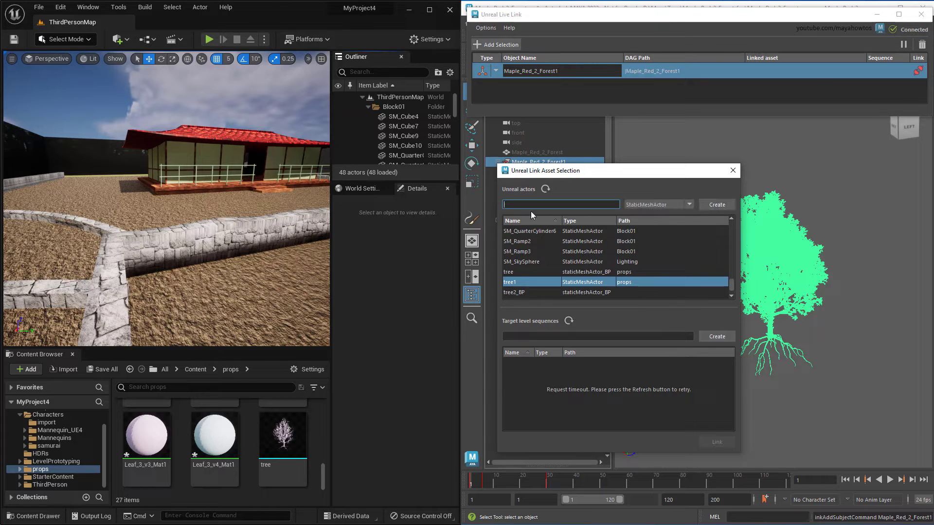
{"action": "left_click", "coordinate": [689, 207]}
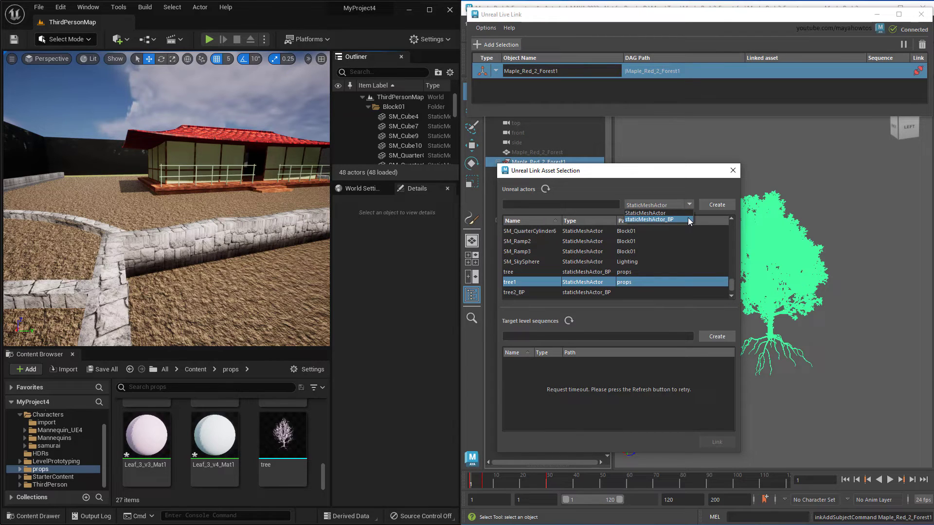
{"action": "left_click", "coordinate": [688, 220]}
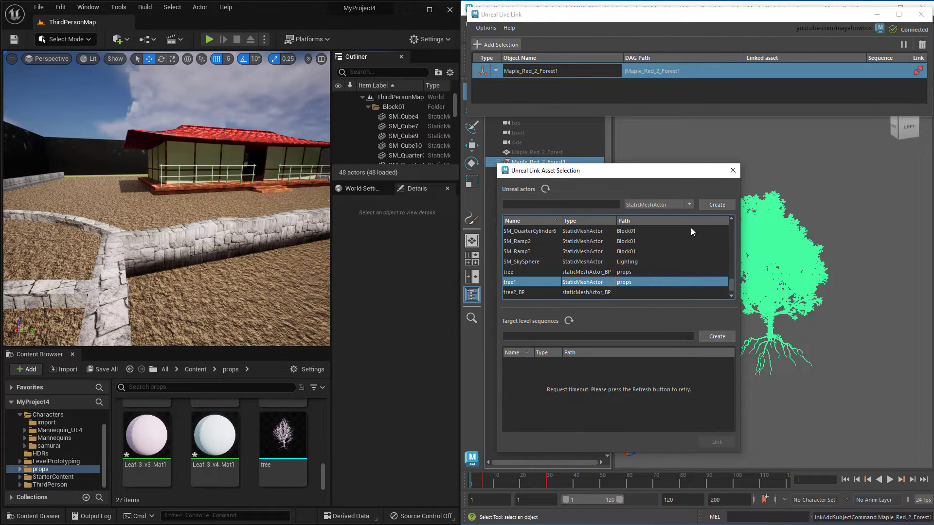
Select the tree1 actor, create the target level sequence props/tree1_anim and link Maple_Red_2_Forest1 to both
{"action": "left_click", "coordinate": [640, 281]}
{"action": "type", "text": "tree1"}
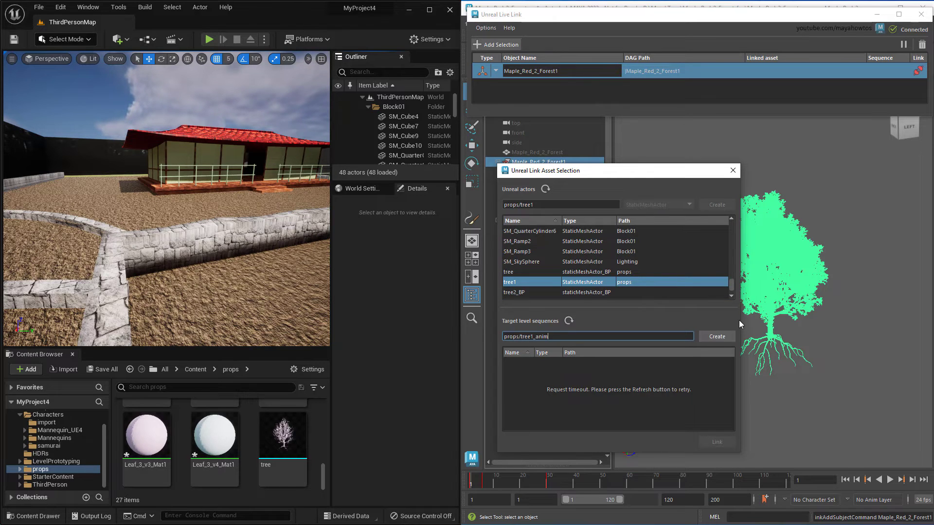
{"action": "type", "text": "_anim"}
{"action": "left_click", "coordinate": [724, 336]}
{"action": "left_click", "coordinate": [712, 363]}
{"action": "left_click", "coordinate": [717, 442]}
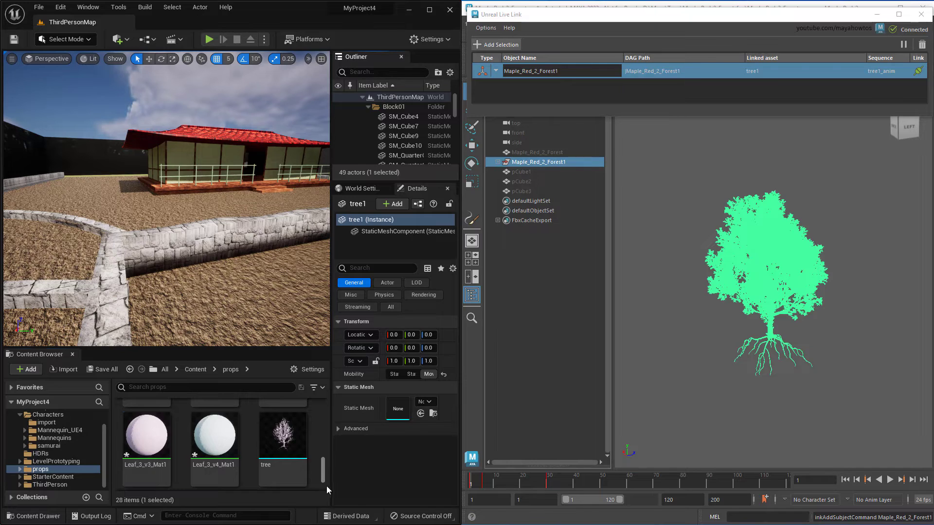
Open the tree1_anim level sequence in Unreal and assign the tree static mesh to the tree1 actor
{"action": "left_click_drag", "start_coordinate": [321, 471], "coordinate": [326, 487]}
{"action": "double_click", "coordinate": [146, 438]}
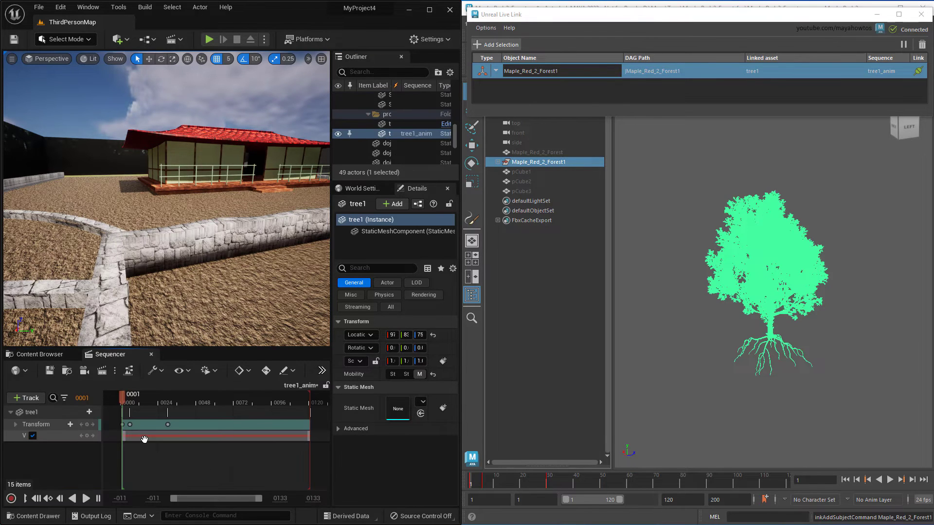
{"action": "left_click", "coordinate": [423, 402]}
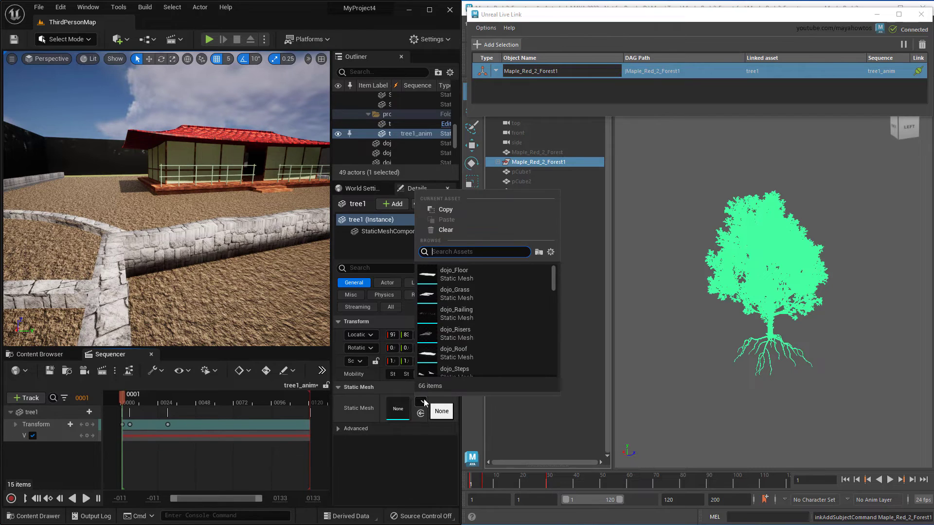
{"action": "type", "text": "tree"}
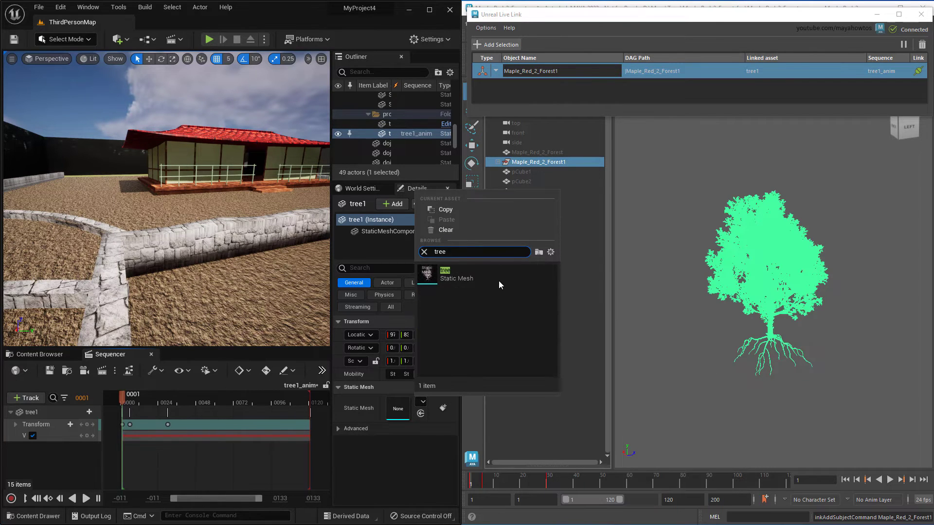
{"action": "left_click", "coordinate": [474, 278]}
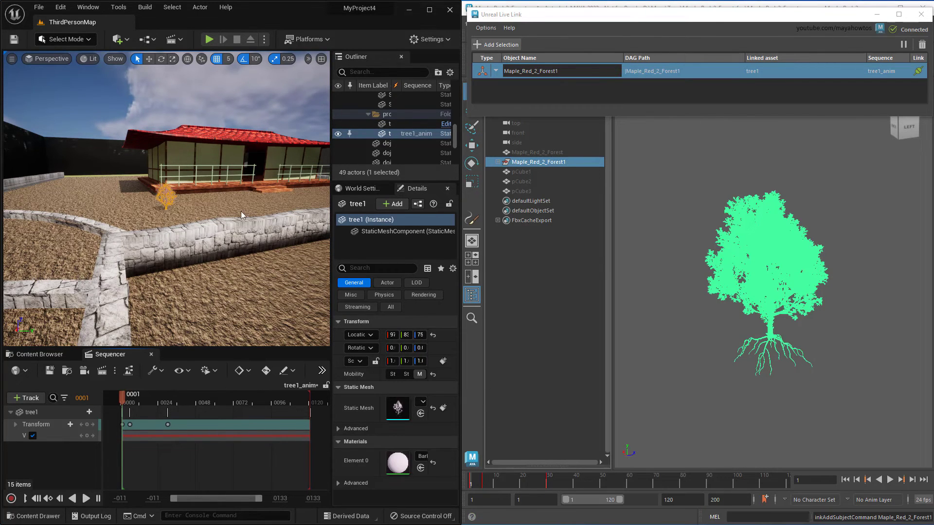
Play and scrub Maya's timeline from the first frame, checking the tree's streamed scale animation in Unreal, and stop at frame 6
{"action": "scroll", "coordinate": [175, 208], "scroll_direction": "up", "scroll_amount": 3}
{"action": "left_click", "coordinate": [469, 485]}
{"action": "key", "text": "alt+v"}
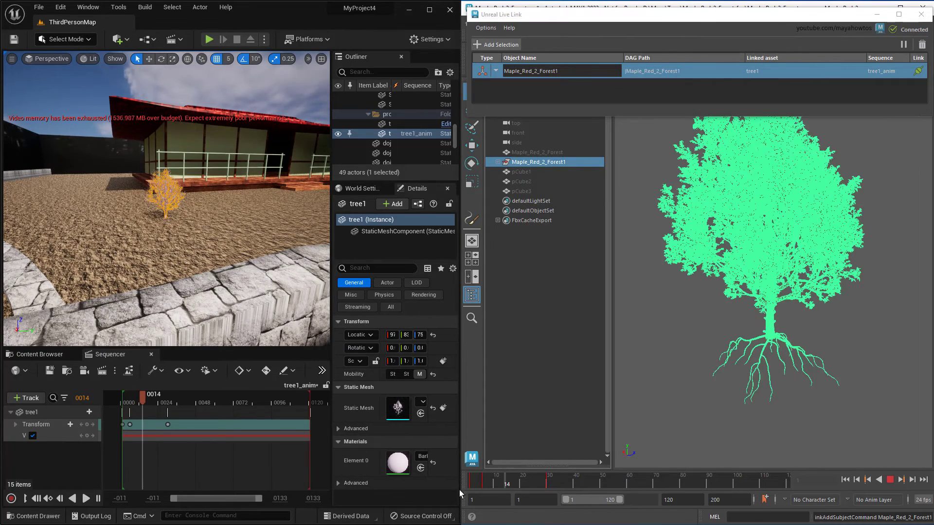
{"action": "mouse_move", "coordinate": [519, 481]}
{"action": "left_mouse_down"}
{"action": "mouse_move", "coordinate": [472, 482]}
{"action": "mouse_move", "coordinate": [519, 486]}
{"action": "mouse_move", "coordinate": [482, 490]}
{"action": "left_mouse_up"}
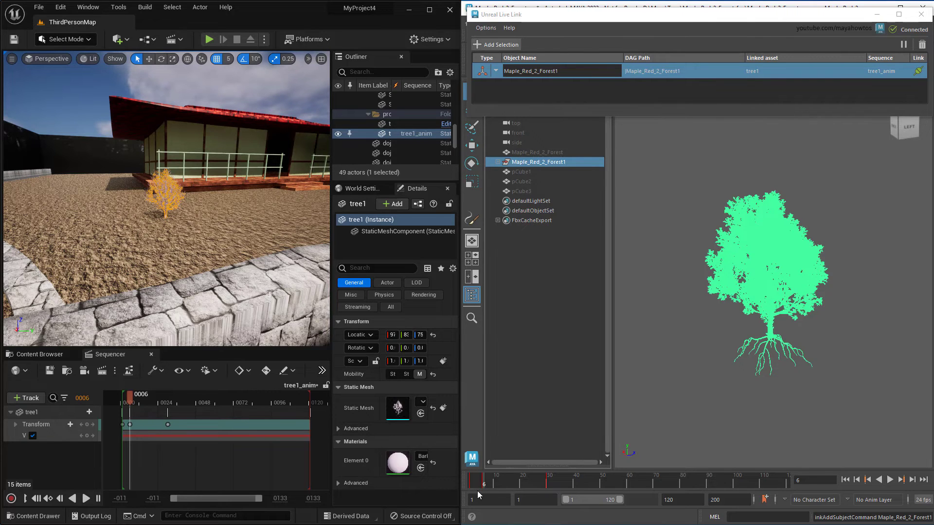
Unlink Maple_Red_2_Forest1 from its Unreal asset and hide it in the Maya scene
{"action": "left_click", "coordinate": [918, 71]}
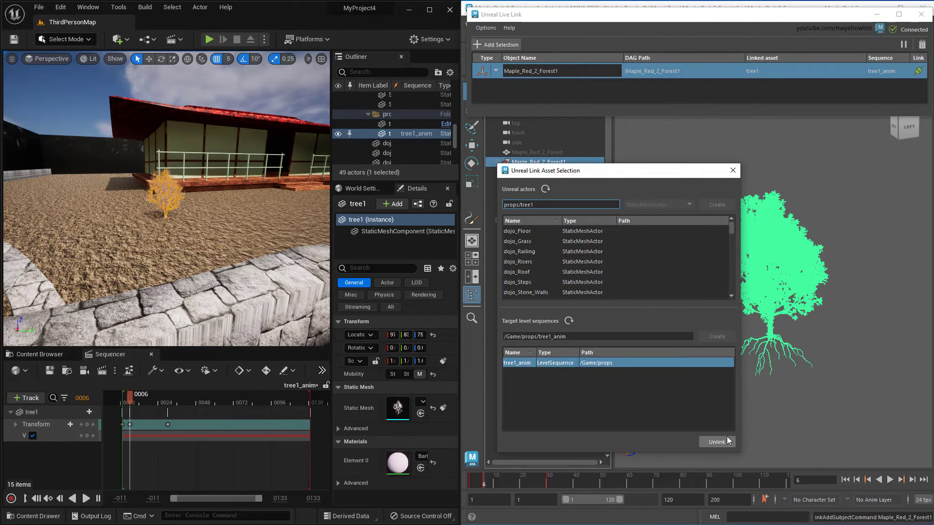
{"action": "left_click", "coordinate": [717, 442]}
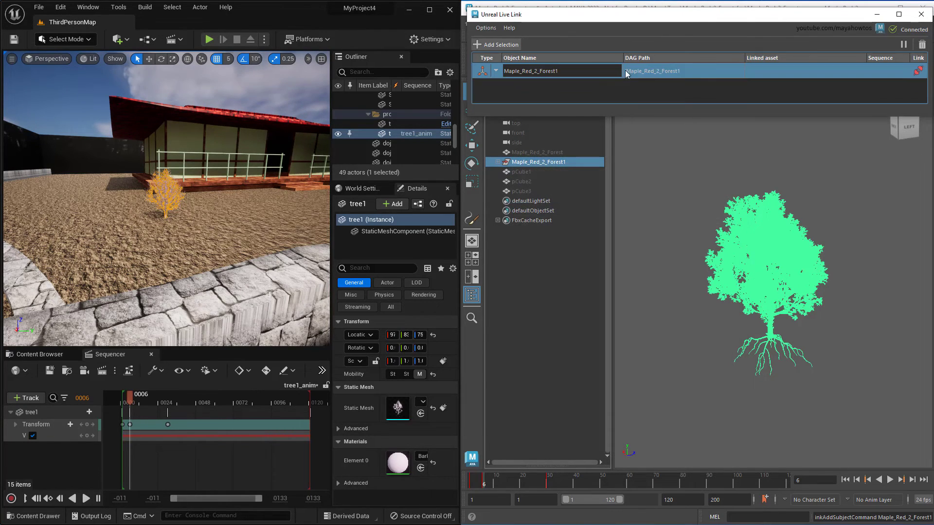
{"action": "key", "text": "ctrl+h"}
Unhide pCube1 in the Maya scene and add it as a Live Link subject
{"action": "left_click", "coordinate": [535, 173]}
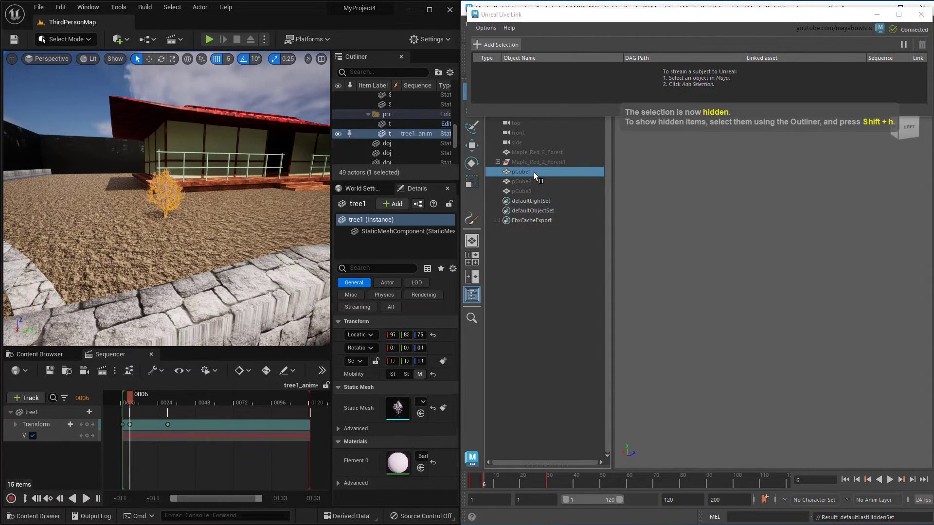
{"action": "key", "text": "shift+h"}
{"action": "left_click", "coordinate": [496, 44]}
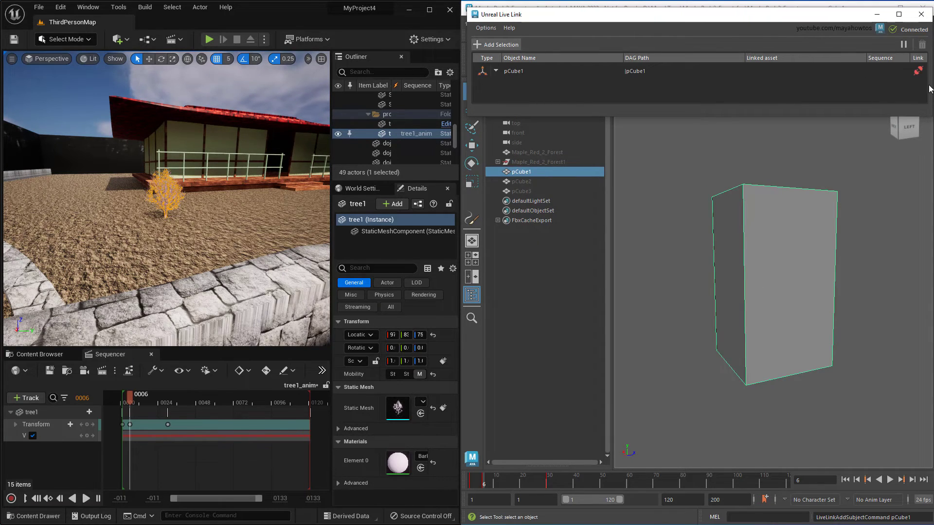
Link pCube1 to the tree1 actor and the tree1_anim level sequence, and preview its animation on Maya's timeline
{"action": "left_click", "coordinate": [918, 71]}
{"action": "scroll", "coordinate": [715, 235], "scroll_direction": "down", "scroll_amount": 10}
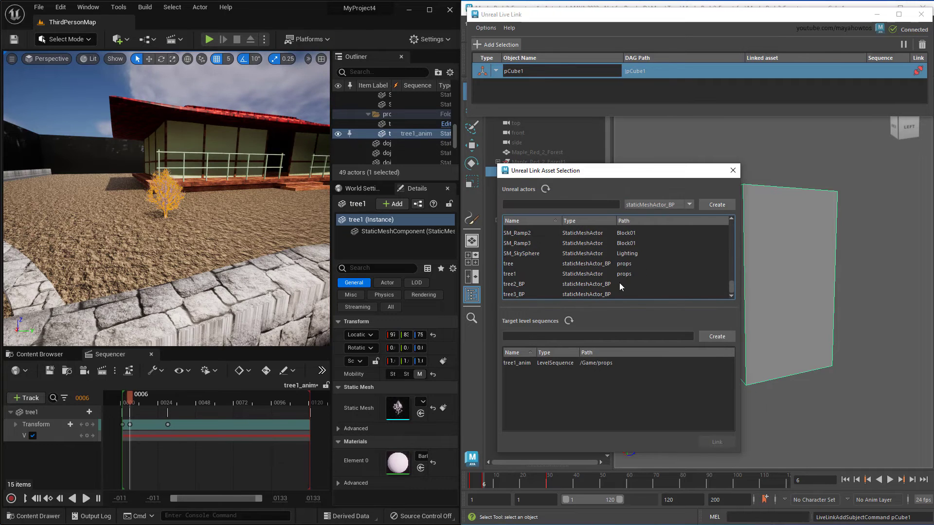
{"action": "left_click", "coordinate": [621, 274]}
{"action": "left_click", "coordinate": [594, 363]}
{"action": "left_click", "coordinate": [716, 442]}
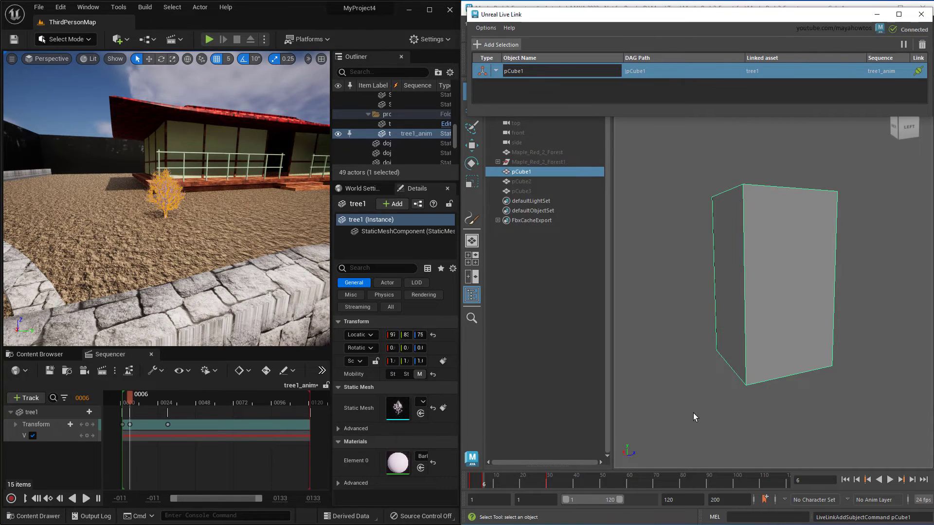
{"action": "key", "text": "alt+v"}
{"action": "left_click_drag", "start_coordinate": [529, 478], "coordinate": [483, 484]}
Unhide pCube2 and pCube3 in Maya, frame all the cubes and add the two as Live Link subjects
{"action": "left_click", "coordinate": [524, 180]}
{"action": "left_click", "coordinate": [531, 191], "text": "shift"}
{"action": "key", "text": "shift+h"}
{"action": "key", "text": "a"}
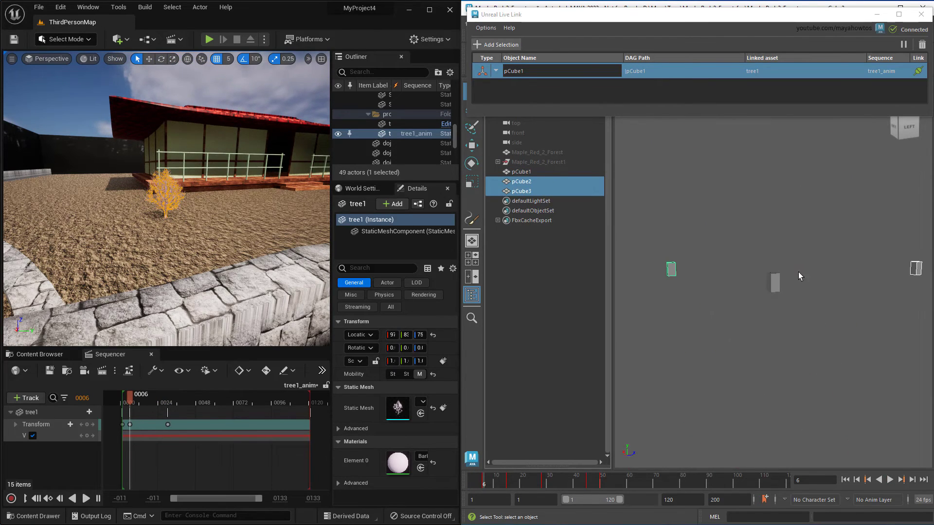
{"action": "left_click", "coordinate": [516, 48]}
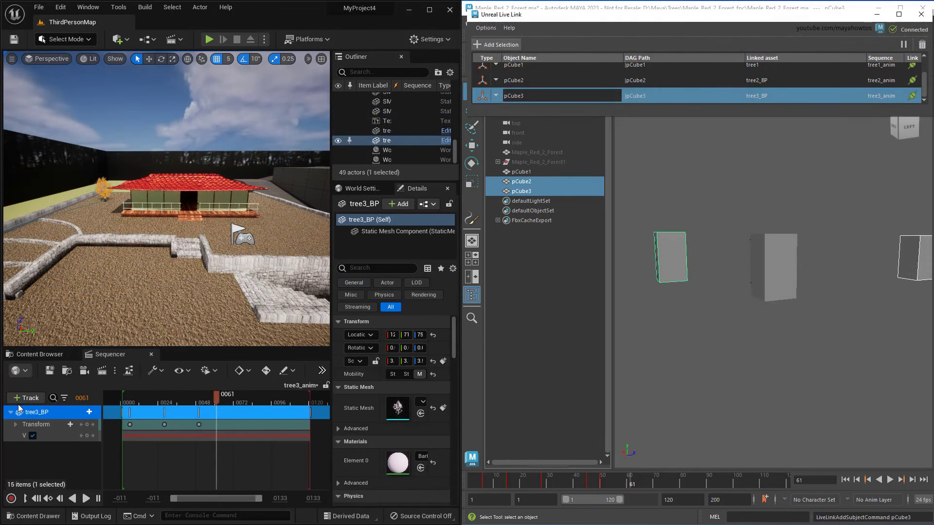
Add a Subsequences track to tree3_anim containing tree1_anim and tree2_anim, with both sections moved to start at frame 0
{"action": "left_click", "coordinate": [22, 400]}
{"action": "left_click", "coordinate": [60, 311]}
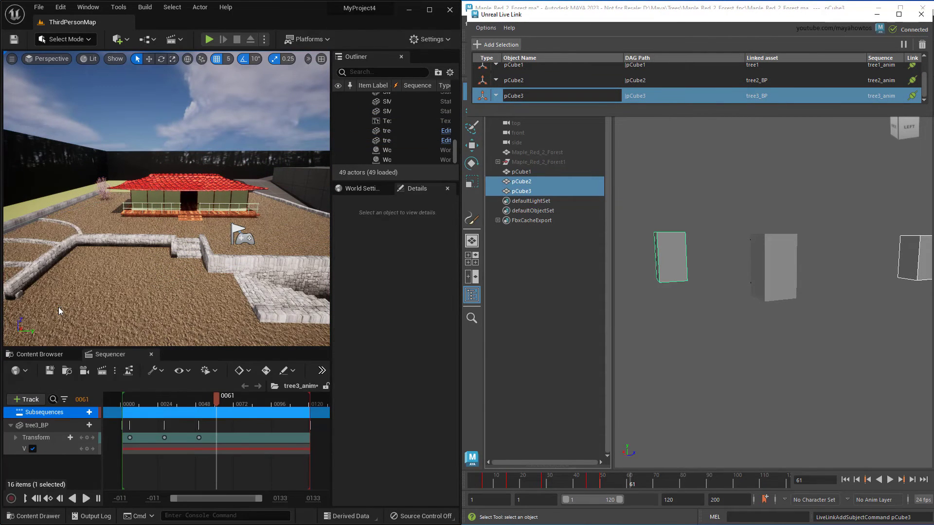
{"action": "left_click", "coordinate": [85, 412]}
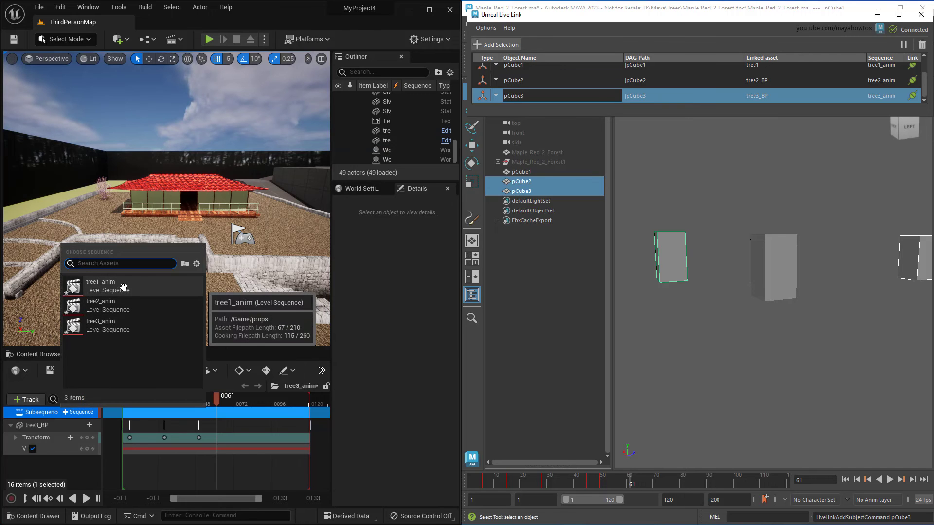
{"action": "left_click", "coordinate": [123, 288]}
{"action": "left_click", "coordinate": [78, 420]}
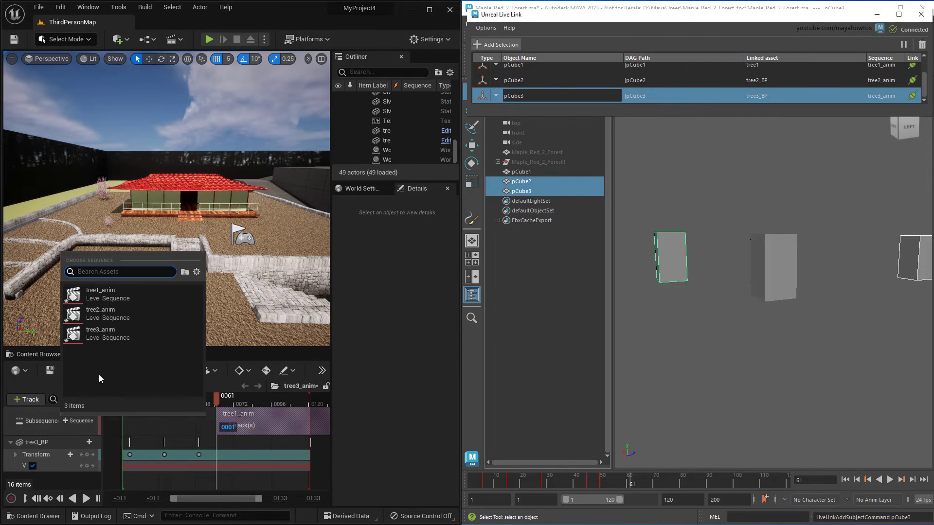
{"action": "left_click", "coordinate": [105, 317]}
{"action": "left_click_drag", "start_coordinate": [240, 459], "coordinate": [145, 462]}
{"action": "left_click_drag", "start_coordinate": [261, 437], "coordinate": [167, 436]}
Play the combined tree animation from Maya's timeline to frame 70 and widen the Unreal window to review the sequence
{"action": "left_click_drag", "start_coordinate": [546, 481], "coordinate": [456, 477]}
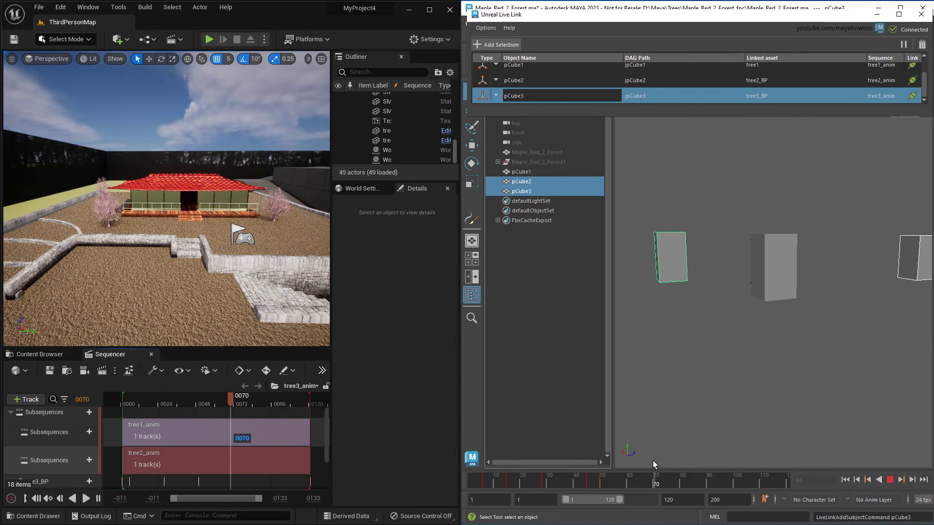
{"action": "left_click_drag", "start_coordinate": [460, 137], "coordinate": [932, 137]}
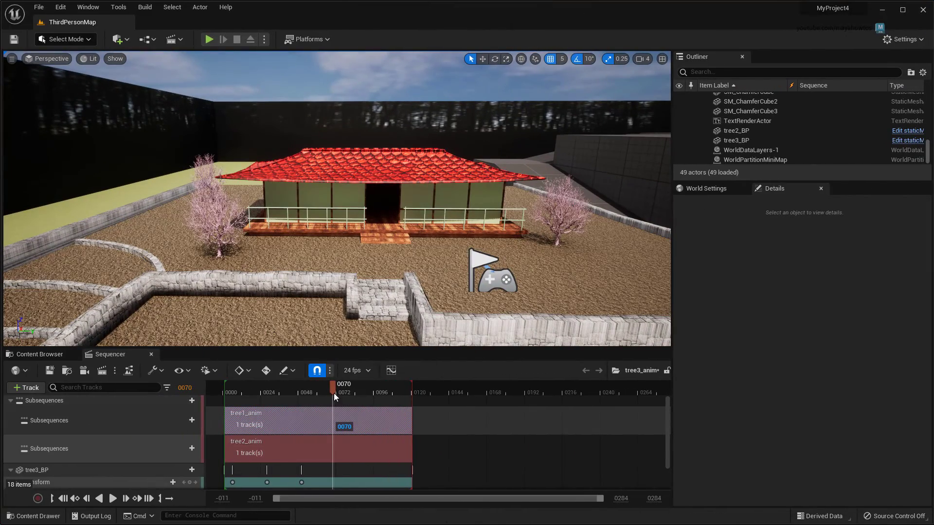
{"action": "mouse_move", "coordinate": [332, 393]}
{"action": "left_mouse_down"}
{"action": "mouse_move", "coordinate": [247, 391]}
{"action": "mouse_move", "coordinate": [334, 386]}
{"action": "left_mouse_up"}
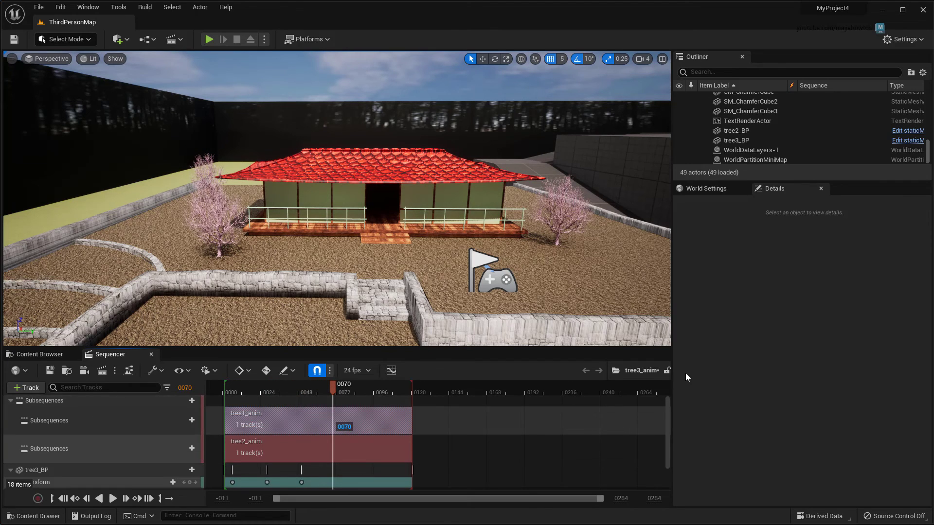